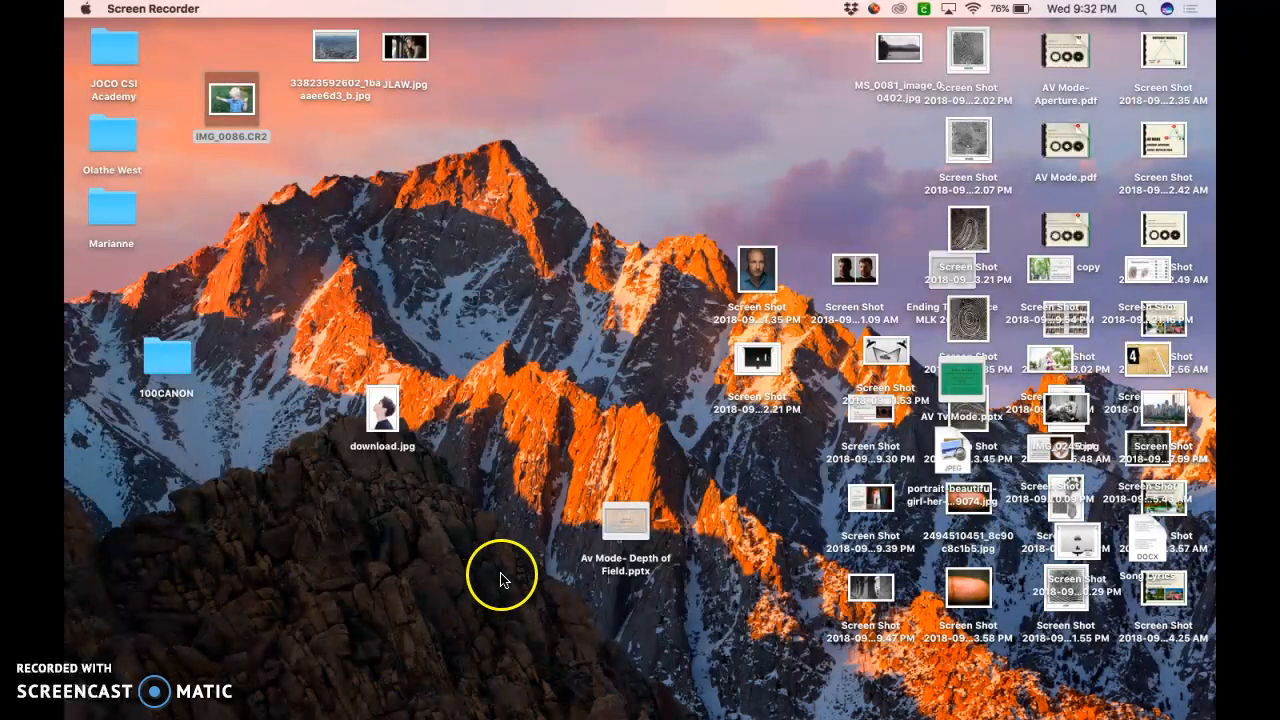
Launch Adobe Bridge CC 2017 from the installed applications.
mouse_move(472, 715)
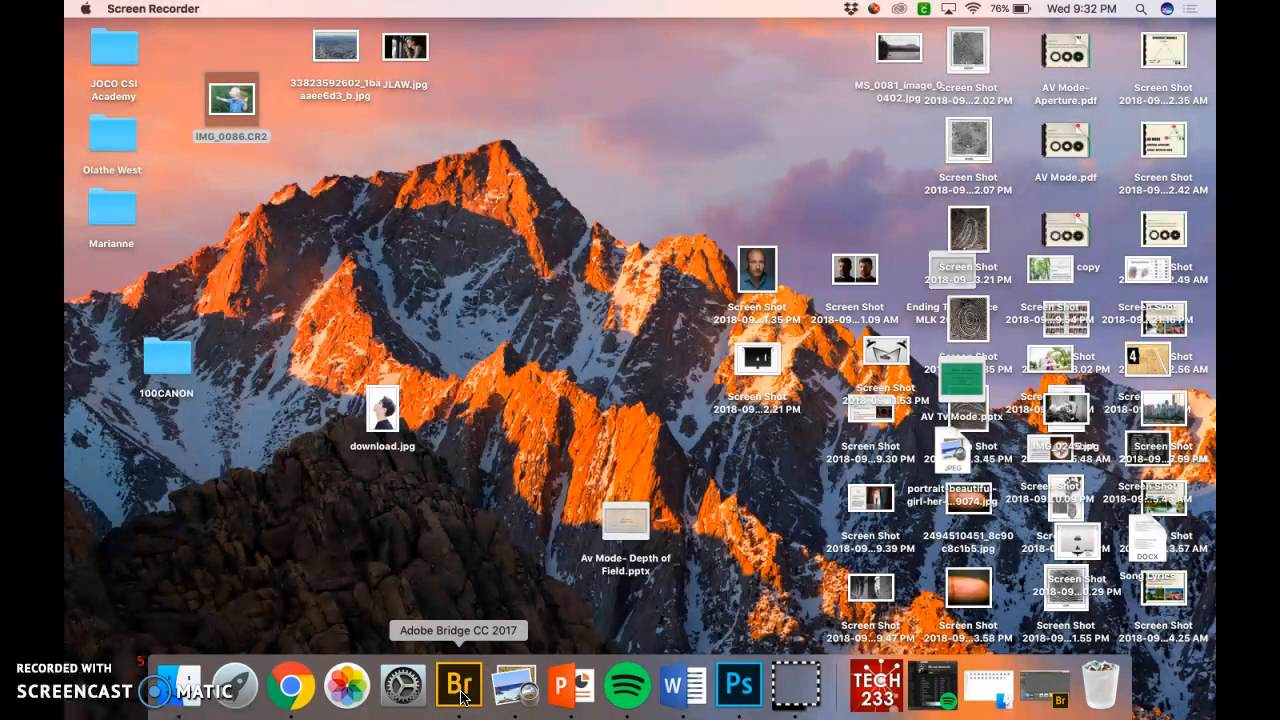
click(462, 690)
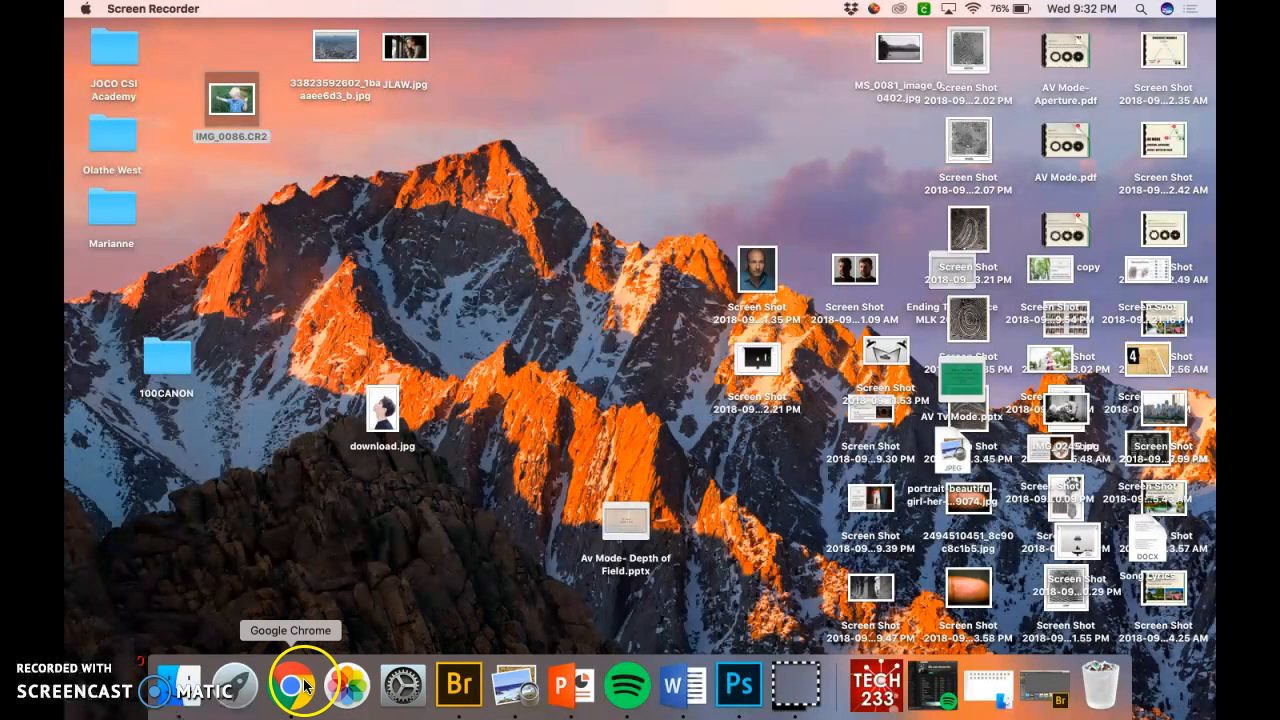
click(243, 688)
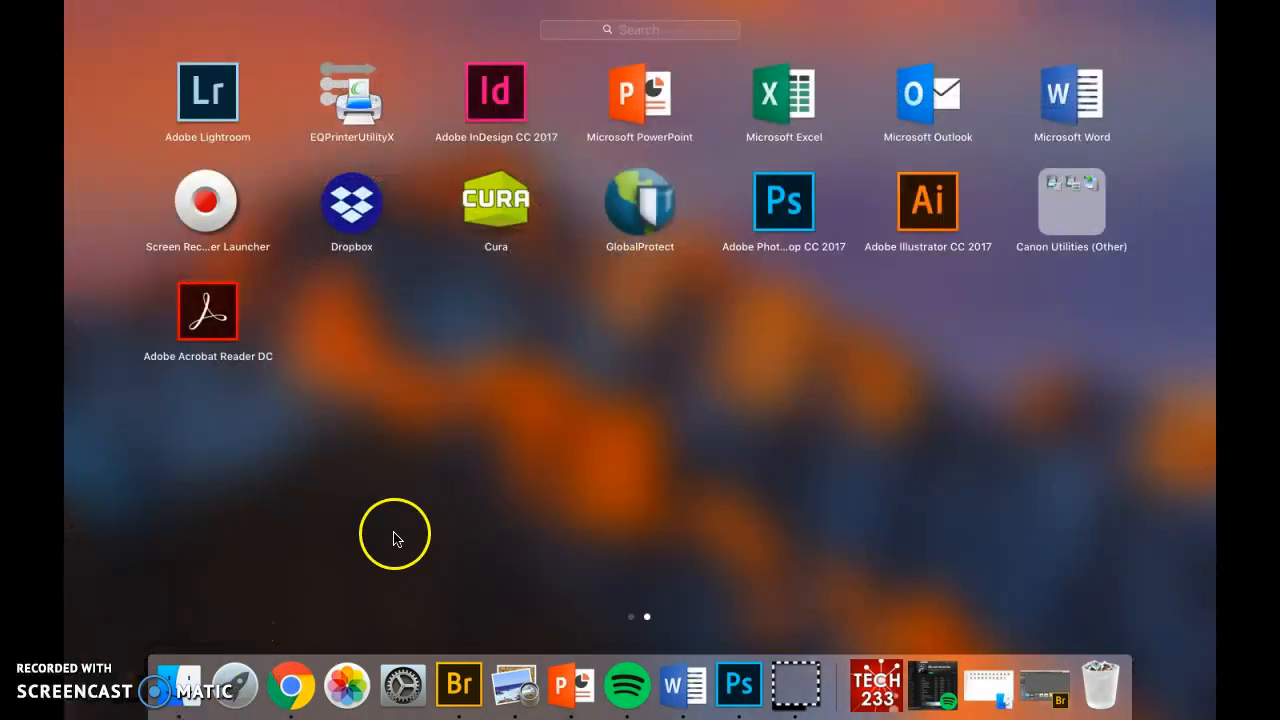
scroll(401, 533, left, 5)
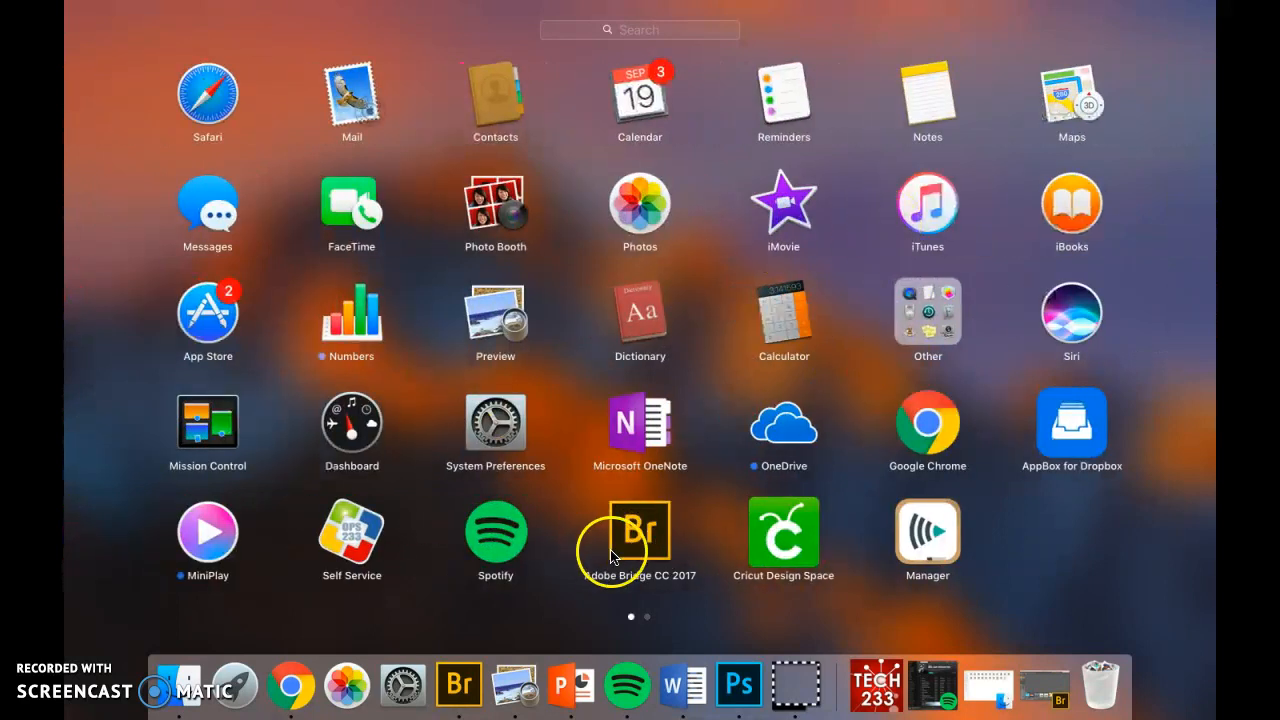
click(646, 540)
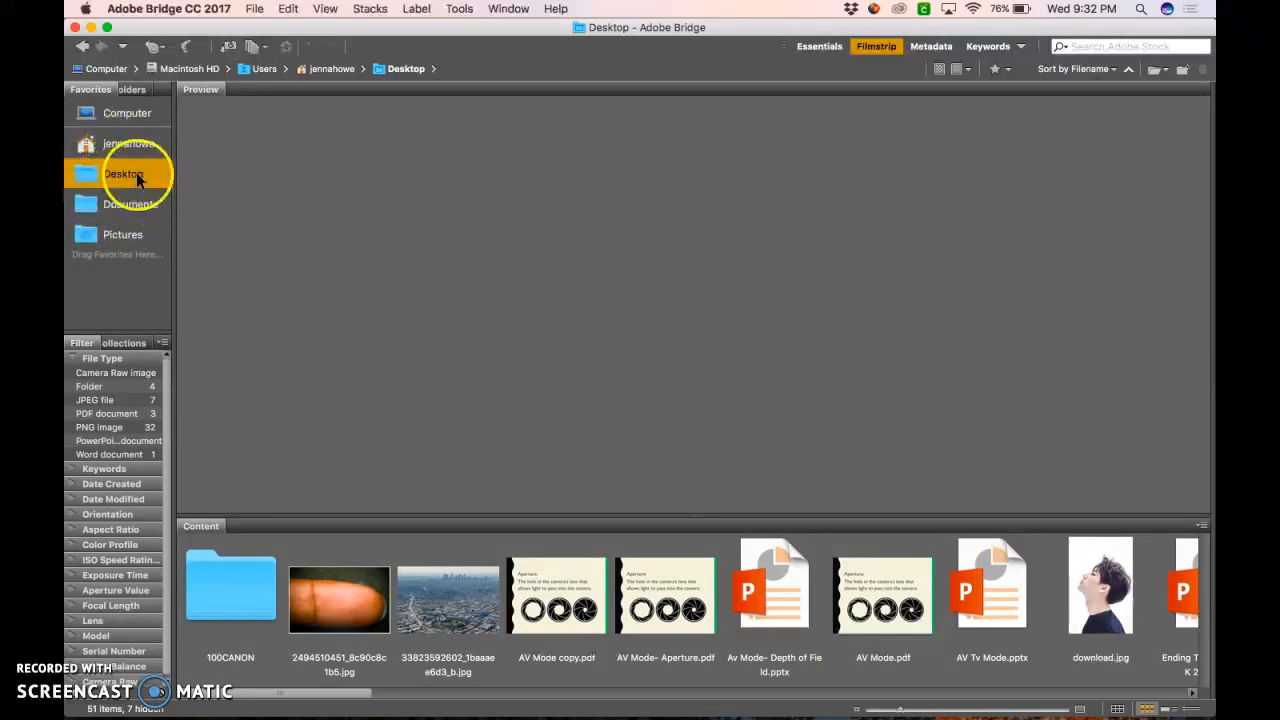
Find the photo IMG_0086.CR2 in the Desktop folder and open it in Camera Raw.
scroll(481, 624, right, 10)
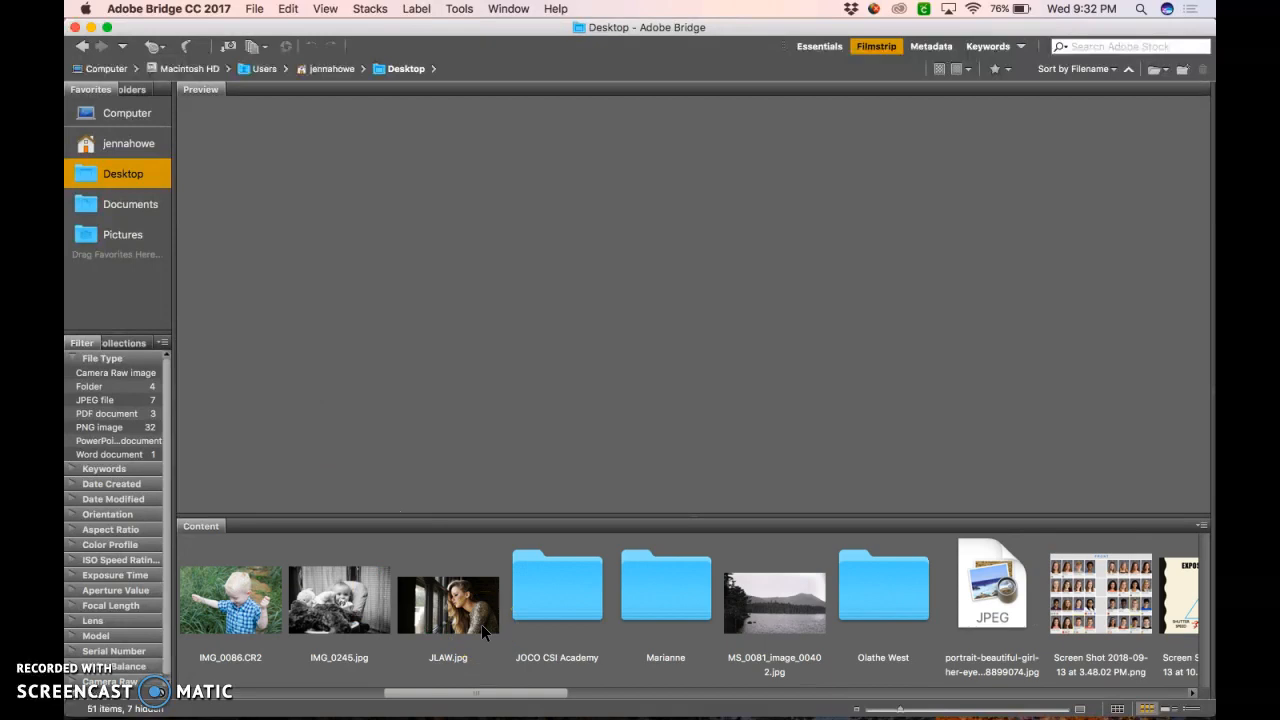
scroll(481, 624, left, 3)
click(563, 608)
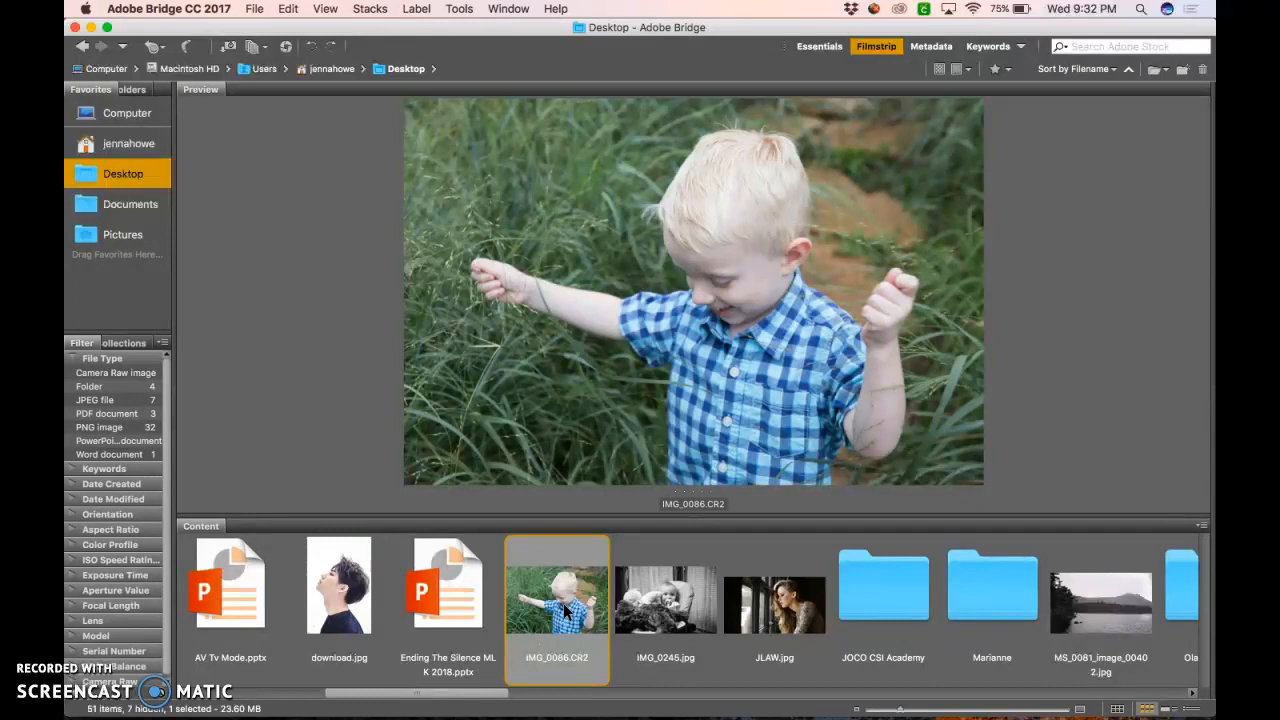
key(super+r)
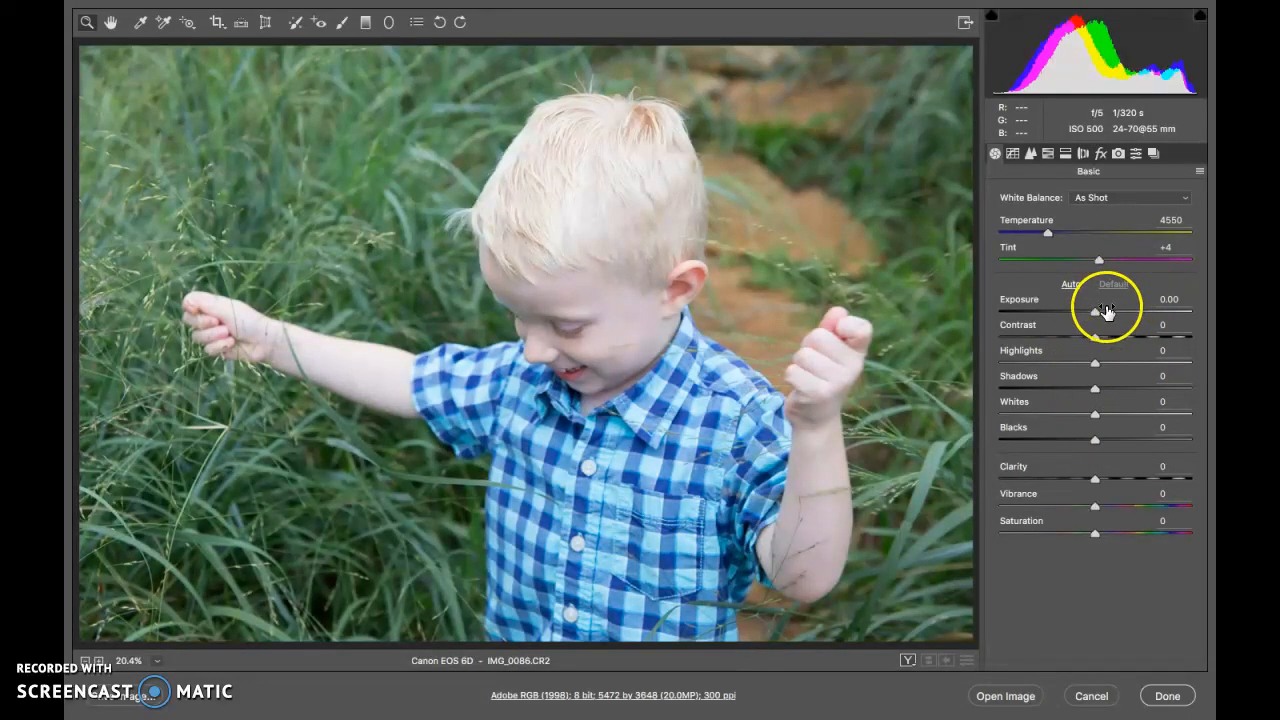
Set exposure to +0.20, blacks to -43 and clarity to +21, and open the image in Photoshop.
mouse_move(1096, 314)
mouse_down()
mouse_move(1128, 313)
mouse_move(1099, 314)
mouse_up()
drag(1096, 438, 1054, 439)
mouse_move(1094, 478)
mouse_down()
mouse_move(1127, 478)
mouse_move(1115, 480)
mouse_up()
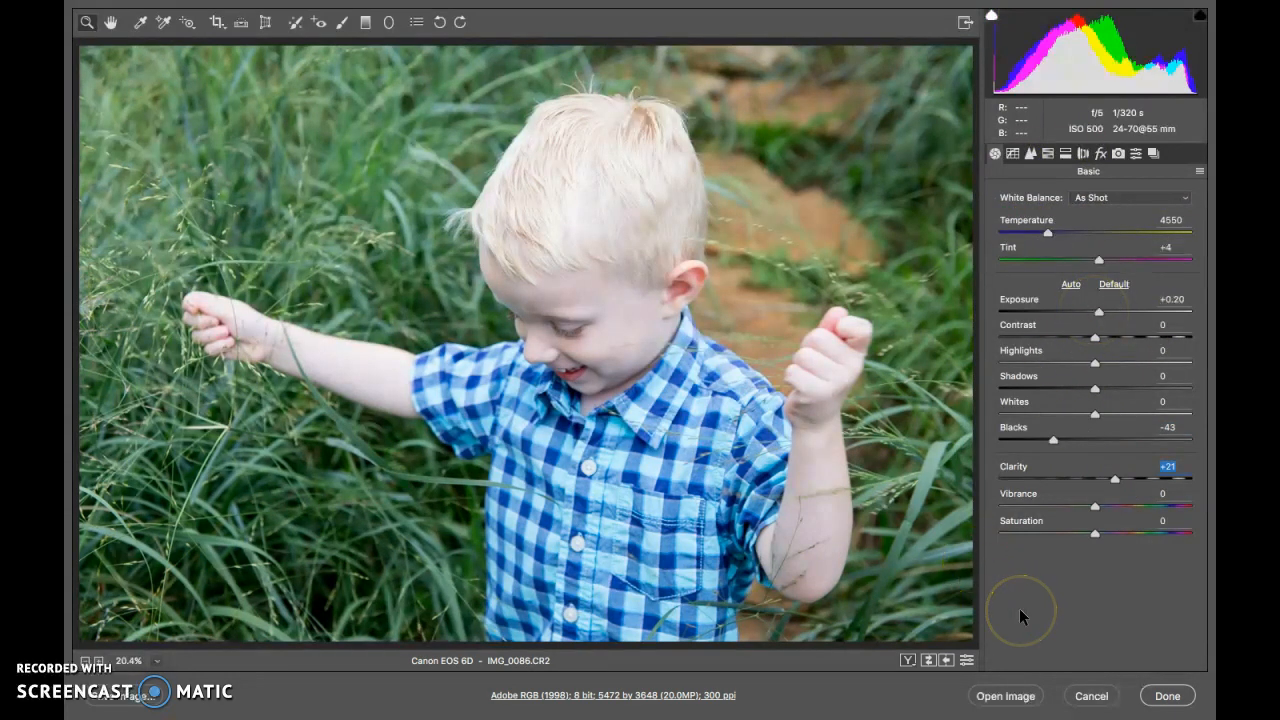
click(1005, 697)
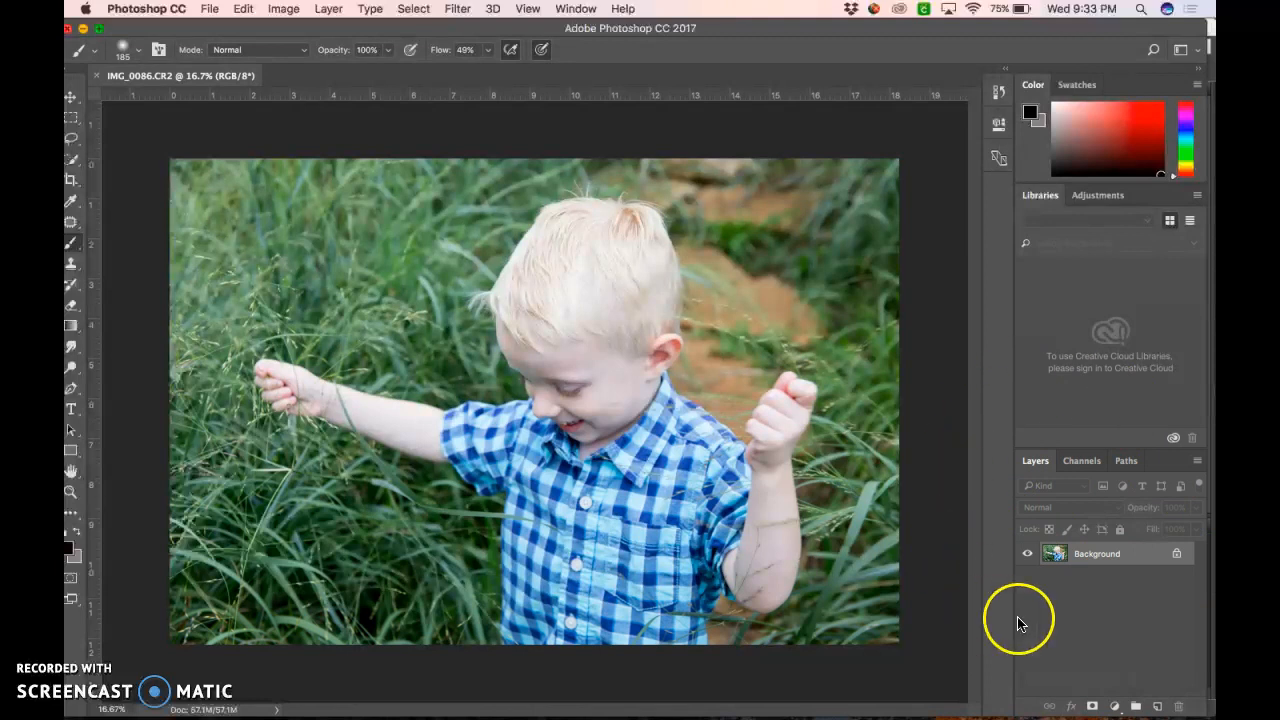
Duplicate the Background layer directly and delete the resulting copy.
click(1092, 557)
key(super+j)
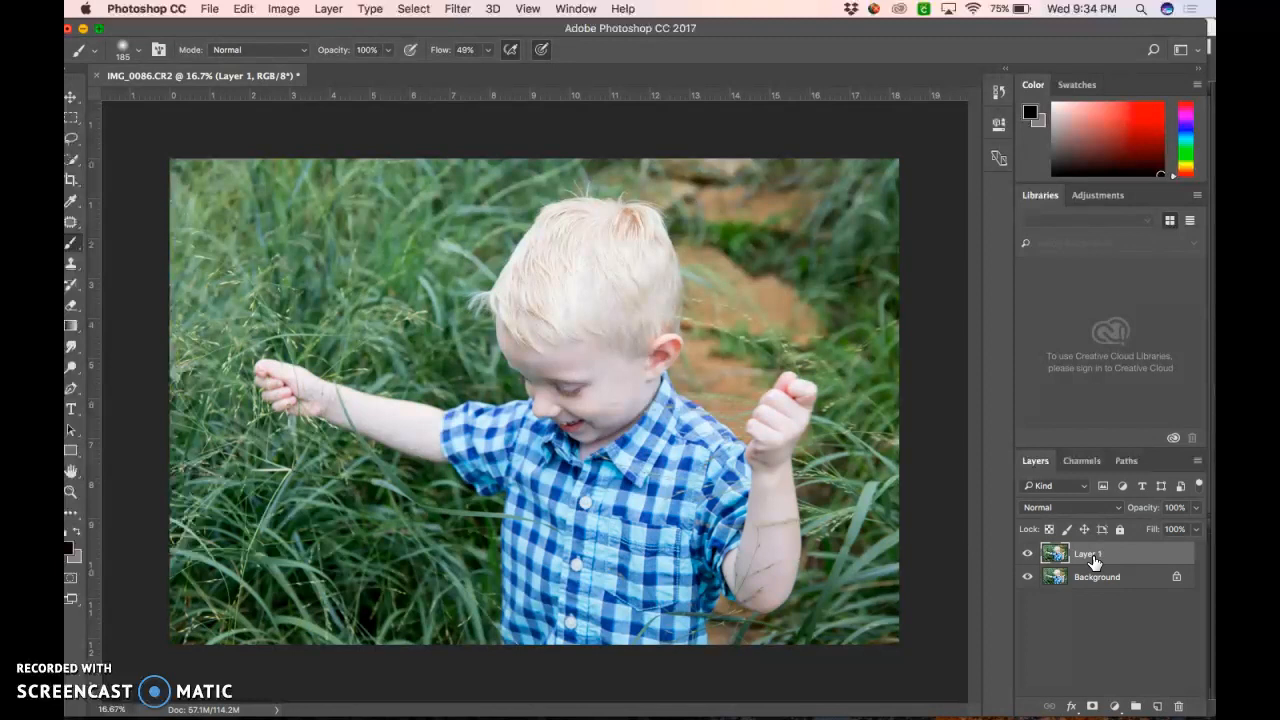
click(1095, 560)
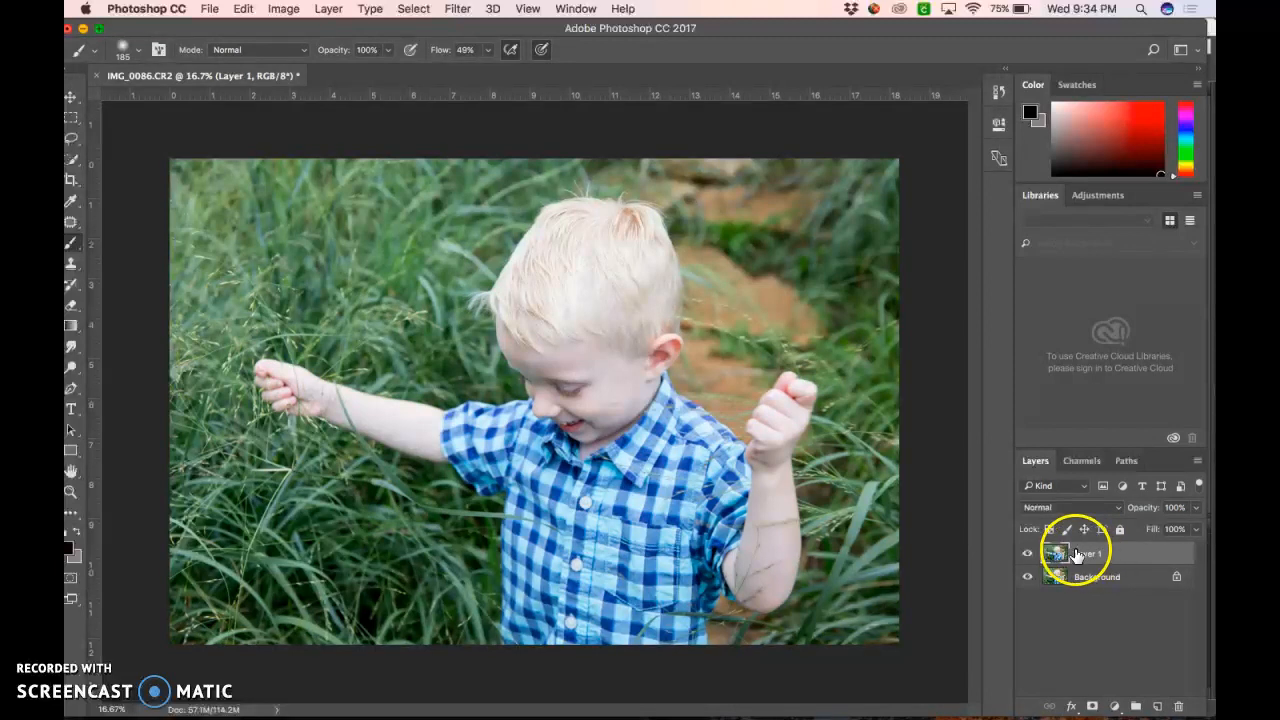
key(Delete)
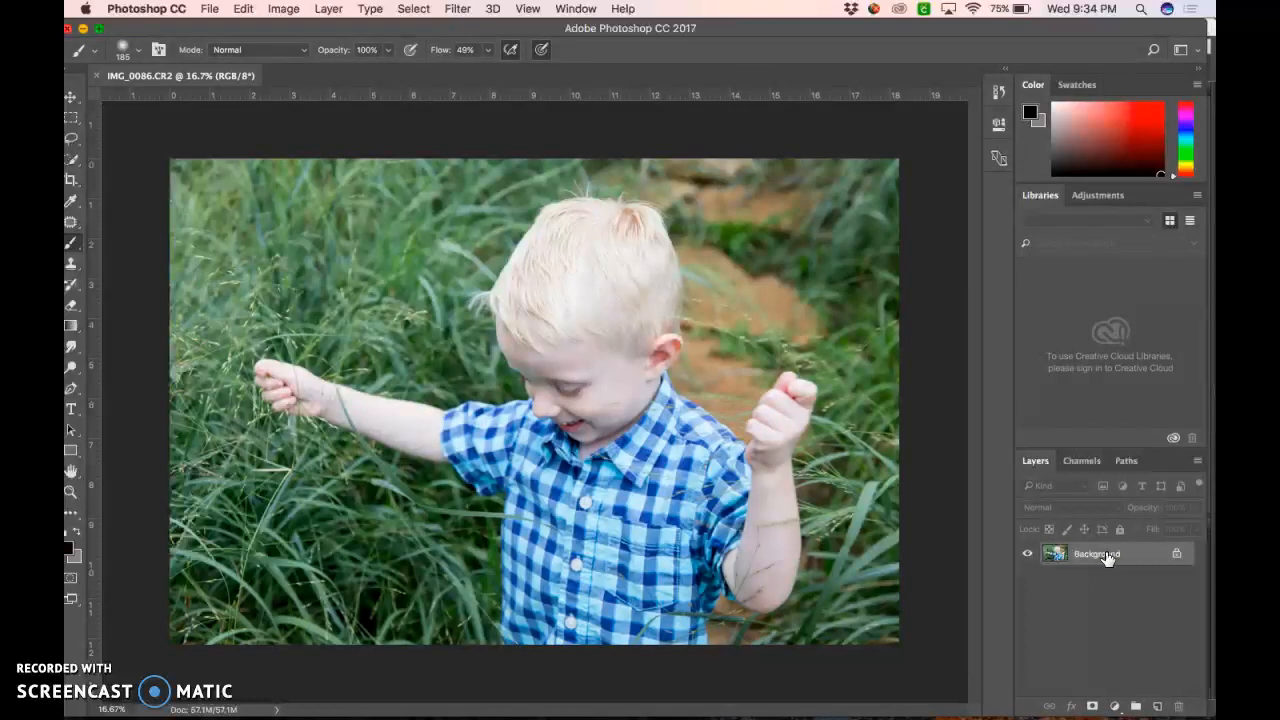
Duplicate the Background layer within the same document under the name Background copy, and undo the duplication.
right_click(1107, 557)
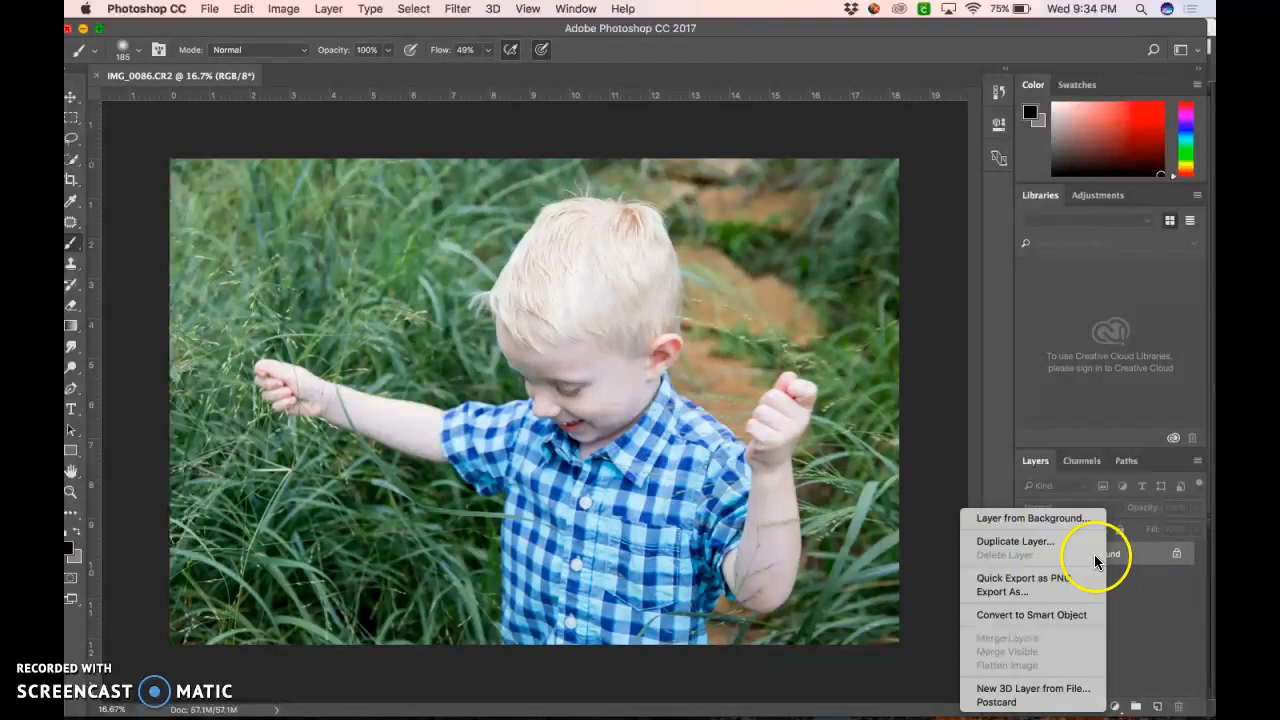
click(1057, 541)
click(984, 364)
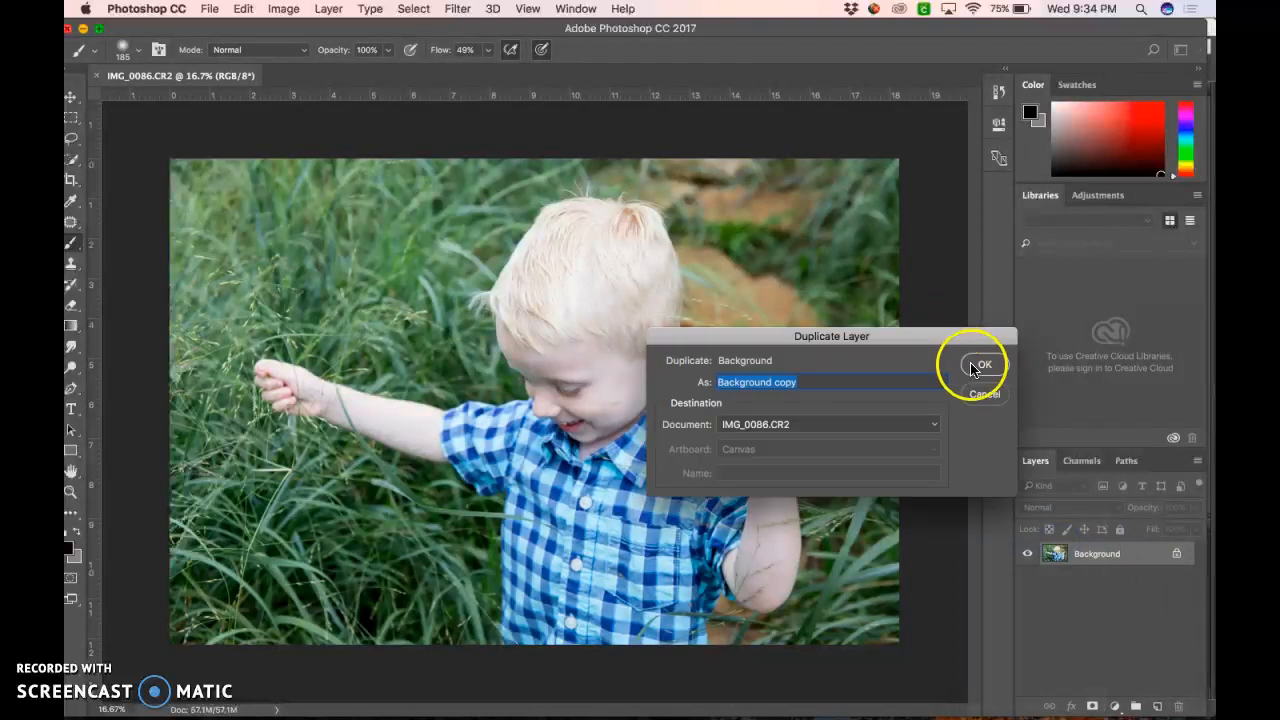
click(1117, 553)
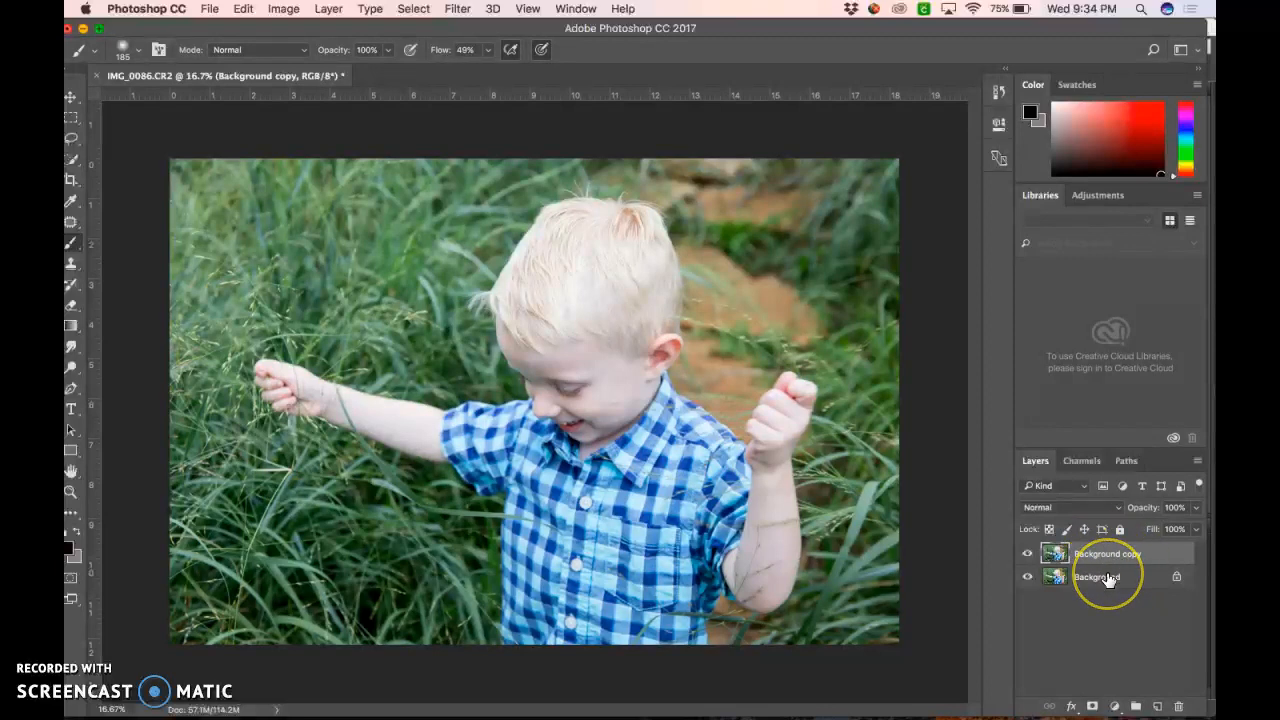
key(super+z)
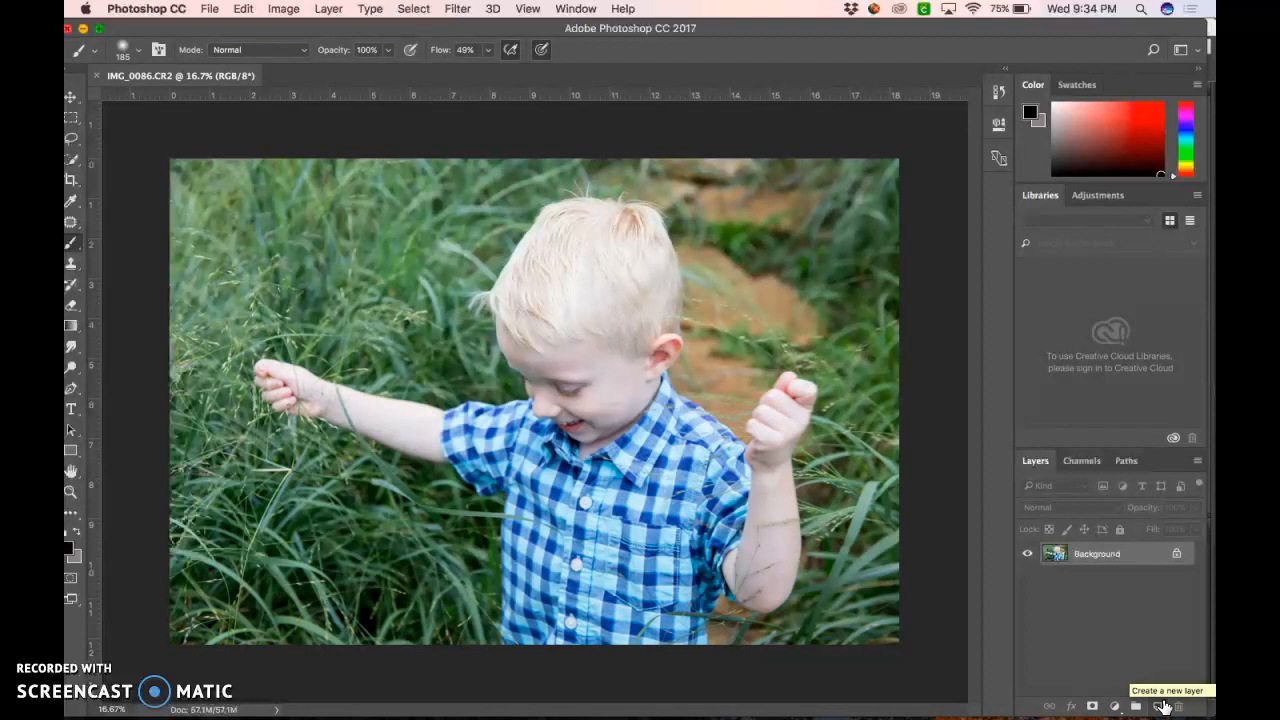
Make another copy of the Background layer and undo it.
click(1118, 555)
drag(1118, 555, 1157, 706)
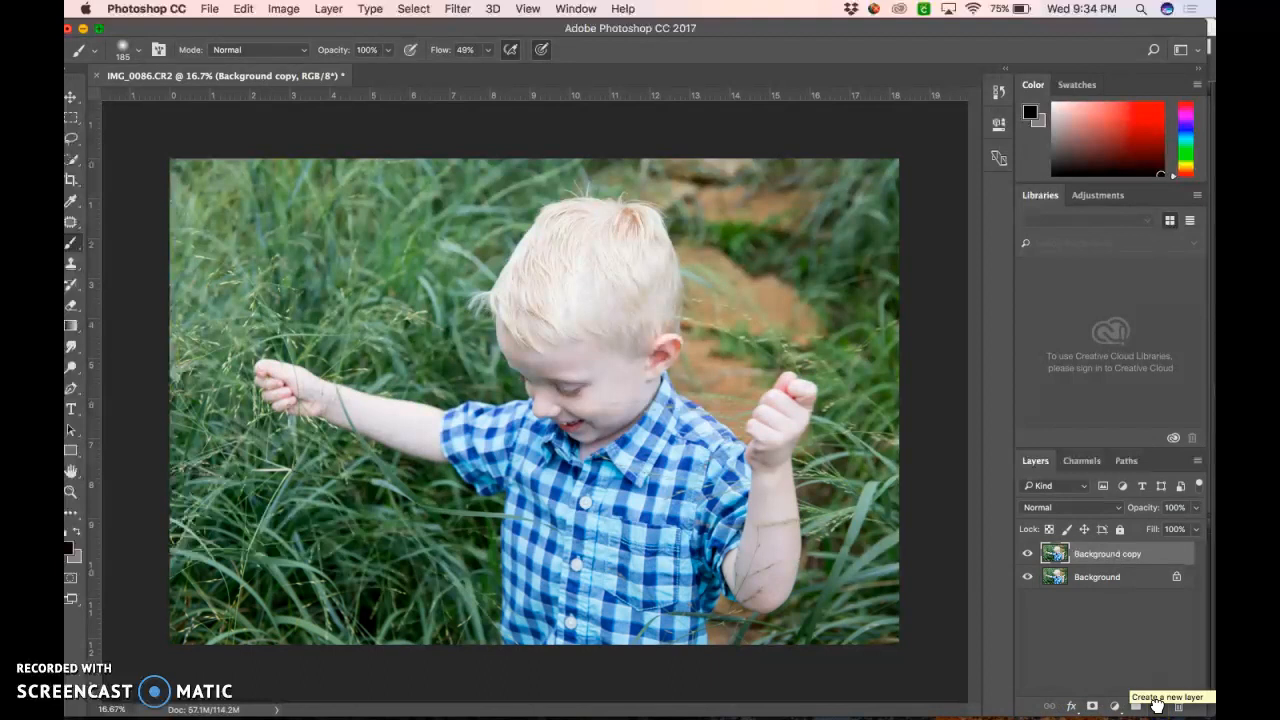
key(super+z)
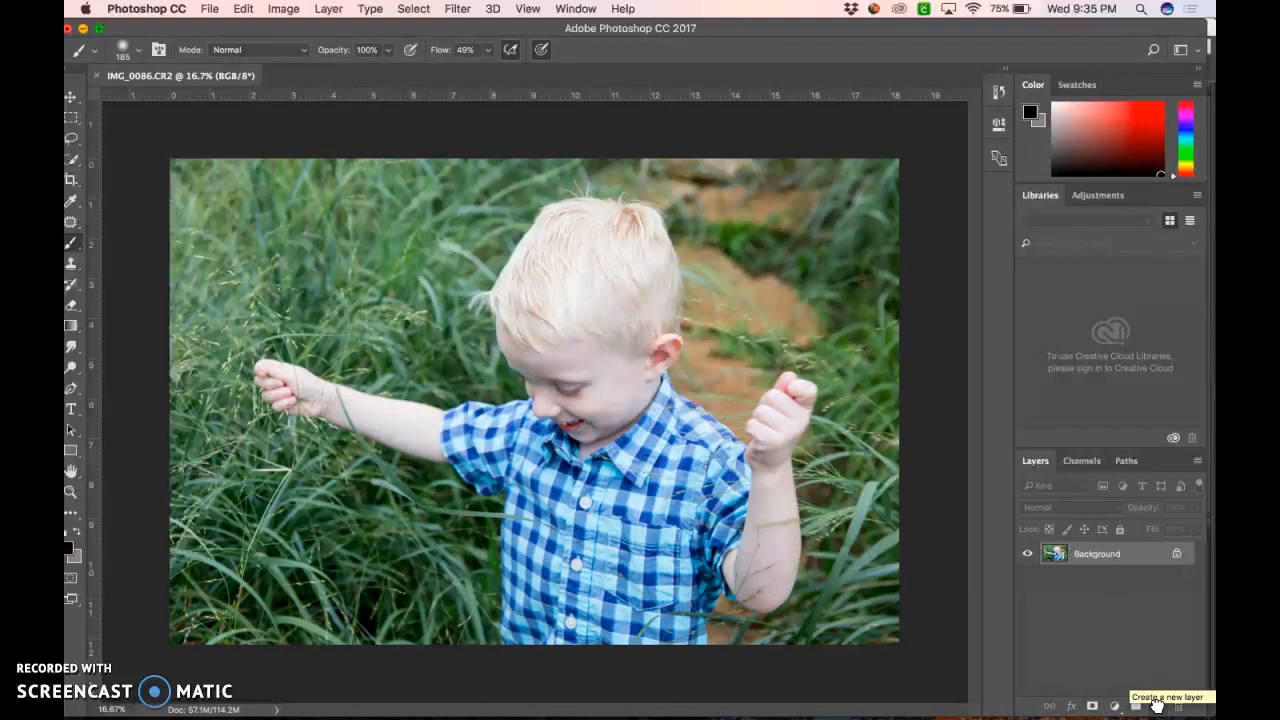
click(1146, 651)
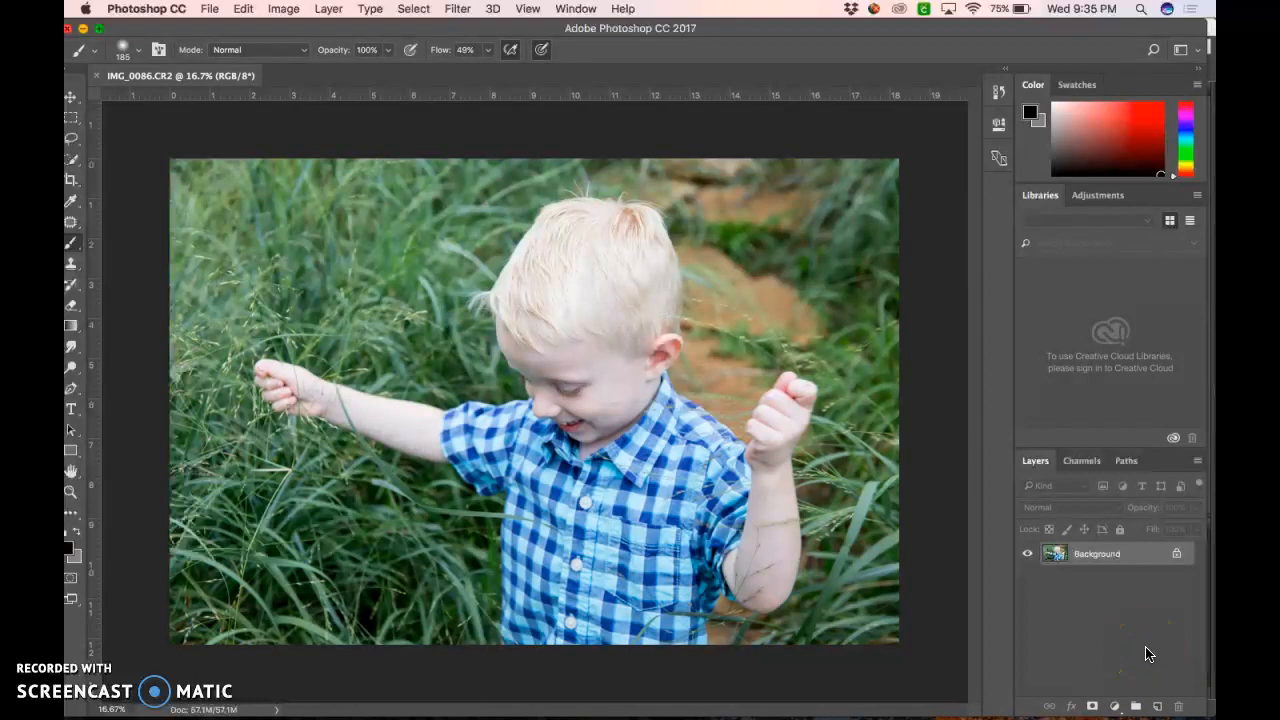
Duplicate the Background layer and rename the duplicate as Background Copy.
click(1129, 557)
click(1117, 630)
key(super+j)
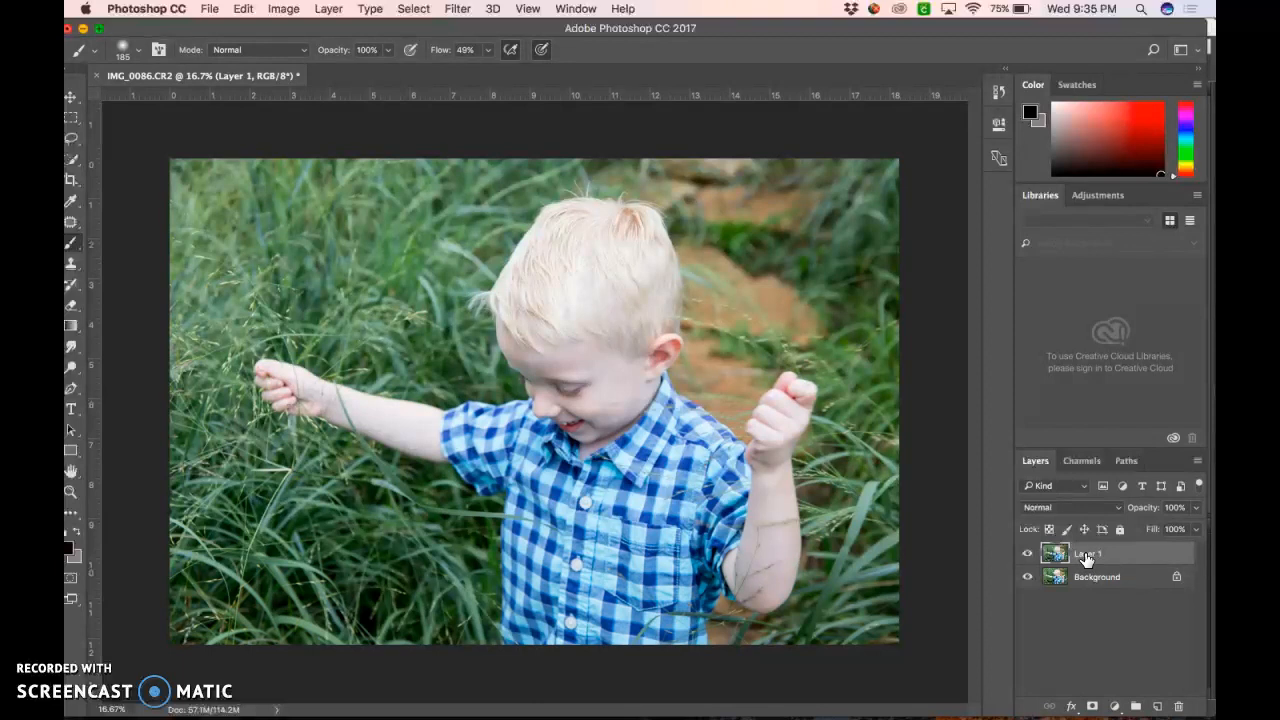
double_click(1104, 554)
text(Eackground Copy)
key(Return)
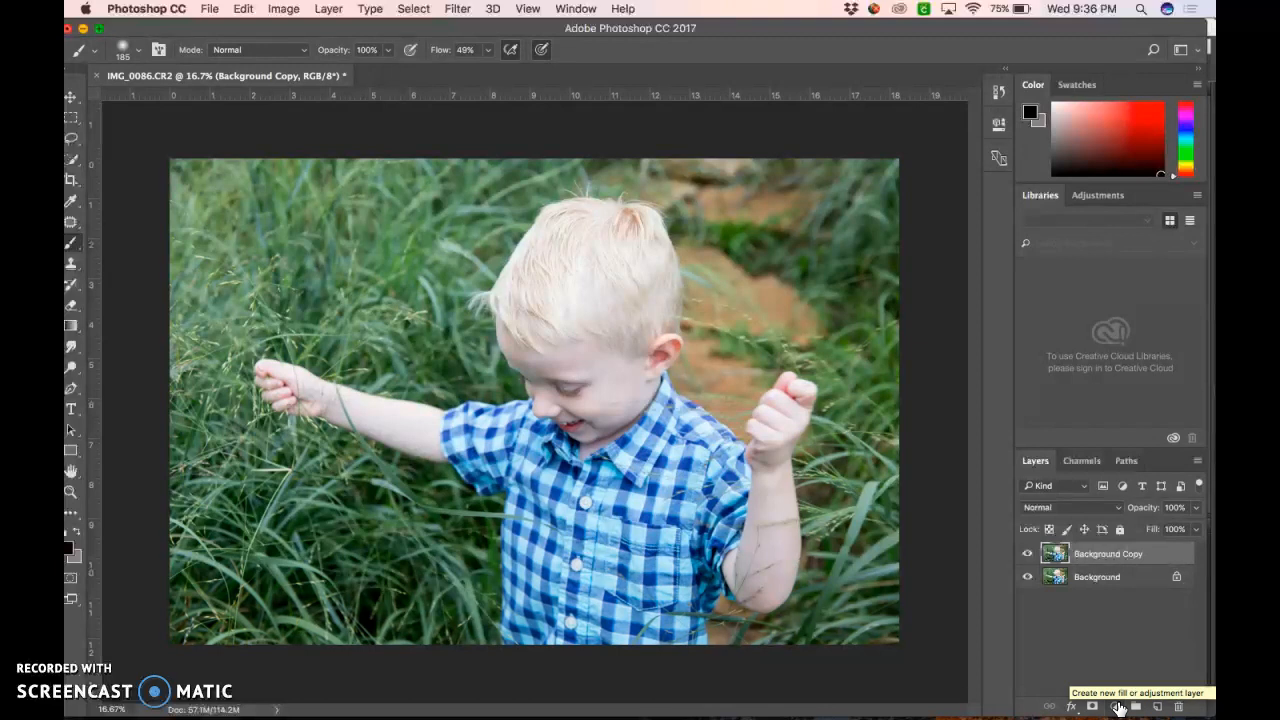
Add an Exposure adjustment layer with exposure 0.00 above the Background Copy layer.
click(1117, 706)
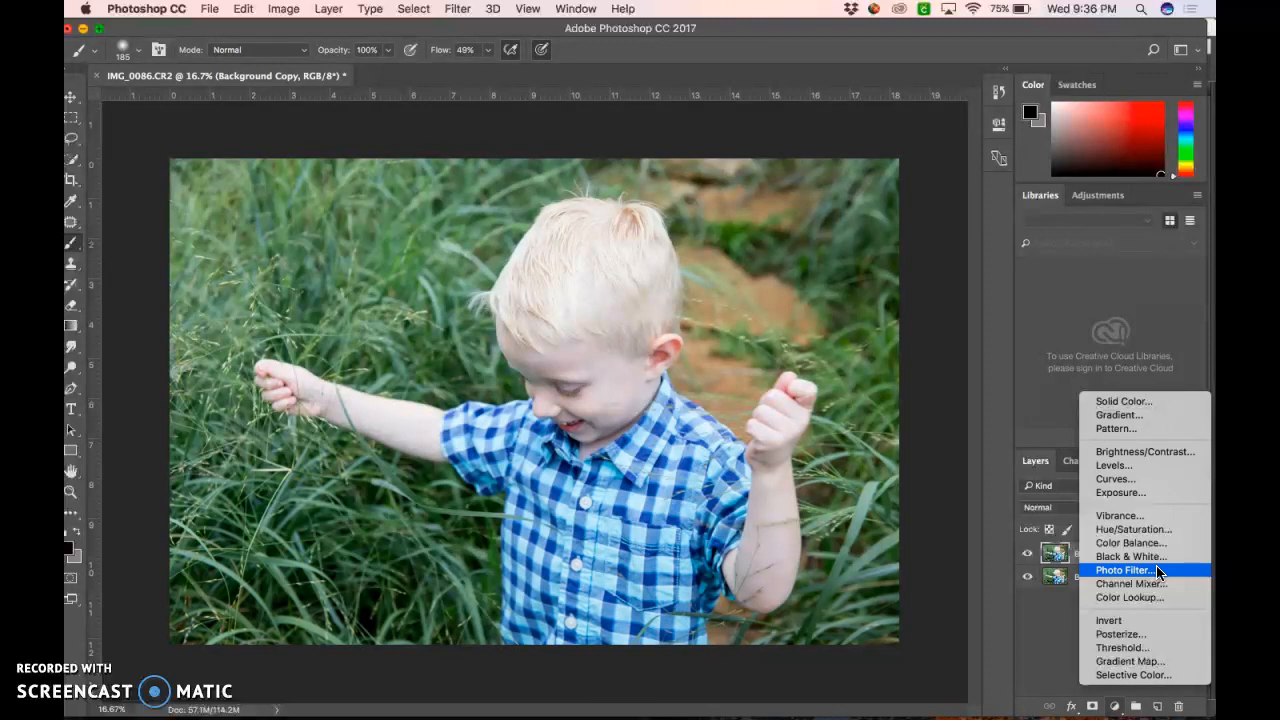
click(1139, 493)
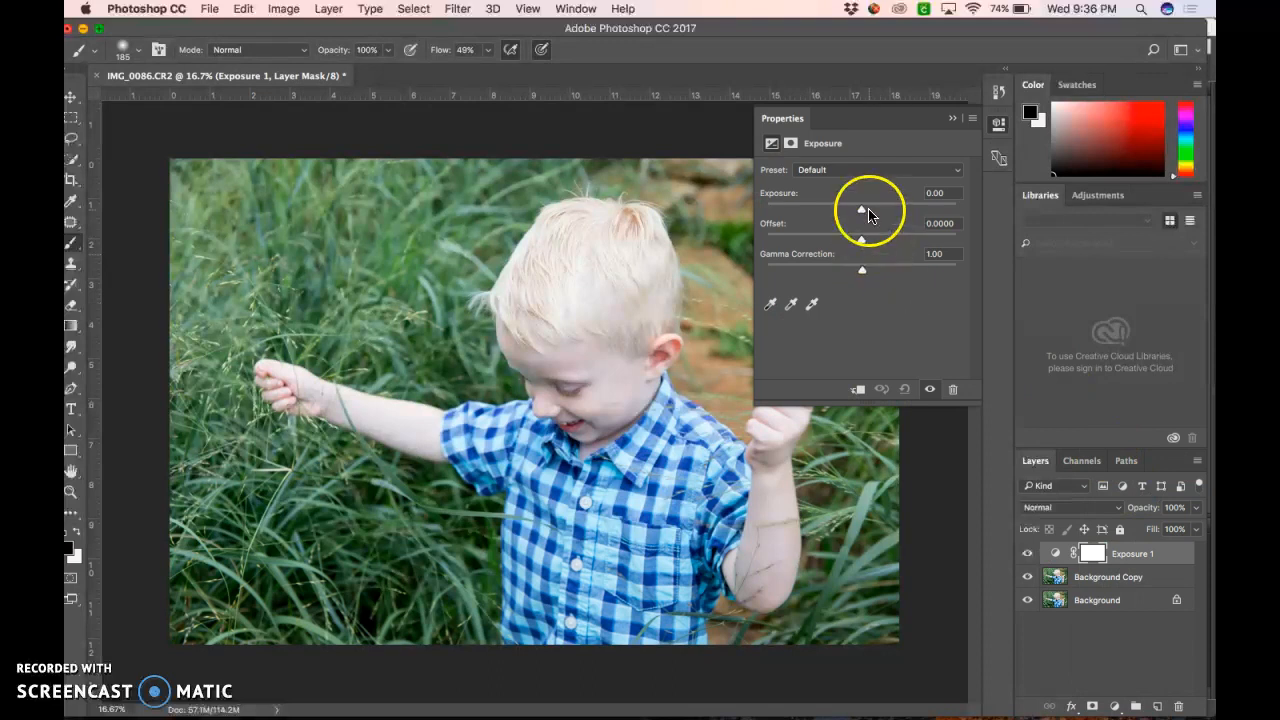
mouse_move(863, 213)
mouse_down()
mouse_move(912, 222)
mouse_move(818, 207)
mouse_move(861, 211)
mouse_up()
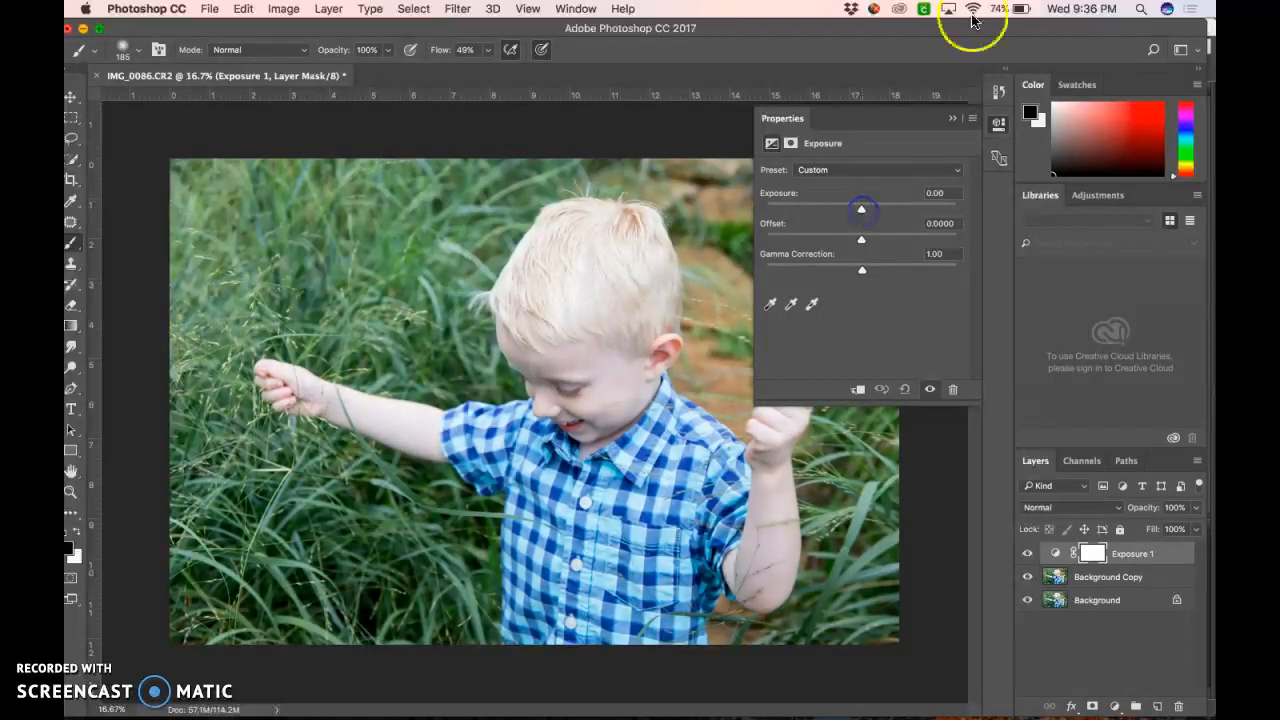
click(955, 120)
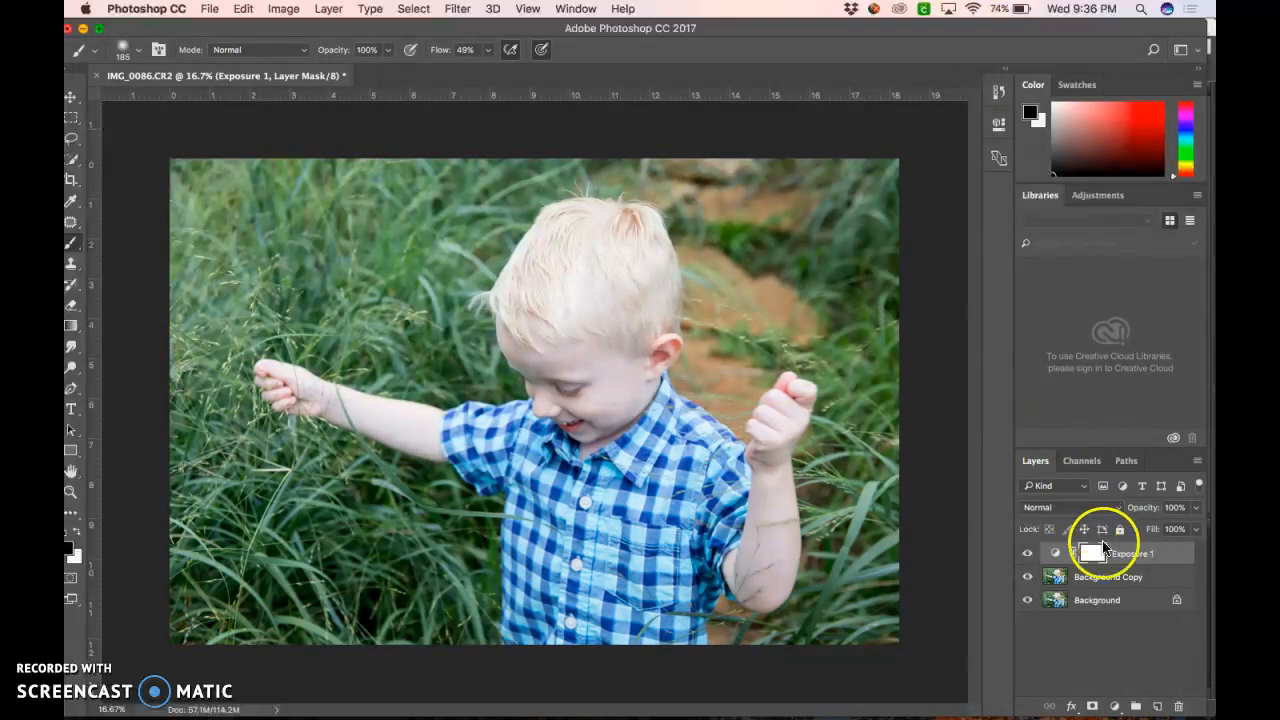
Add a Brightness/Contrast adjustment layer above the Exposure layer, with brightness 0 and contrast 1.
click(1116, 708)
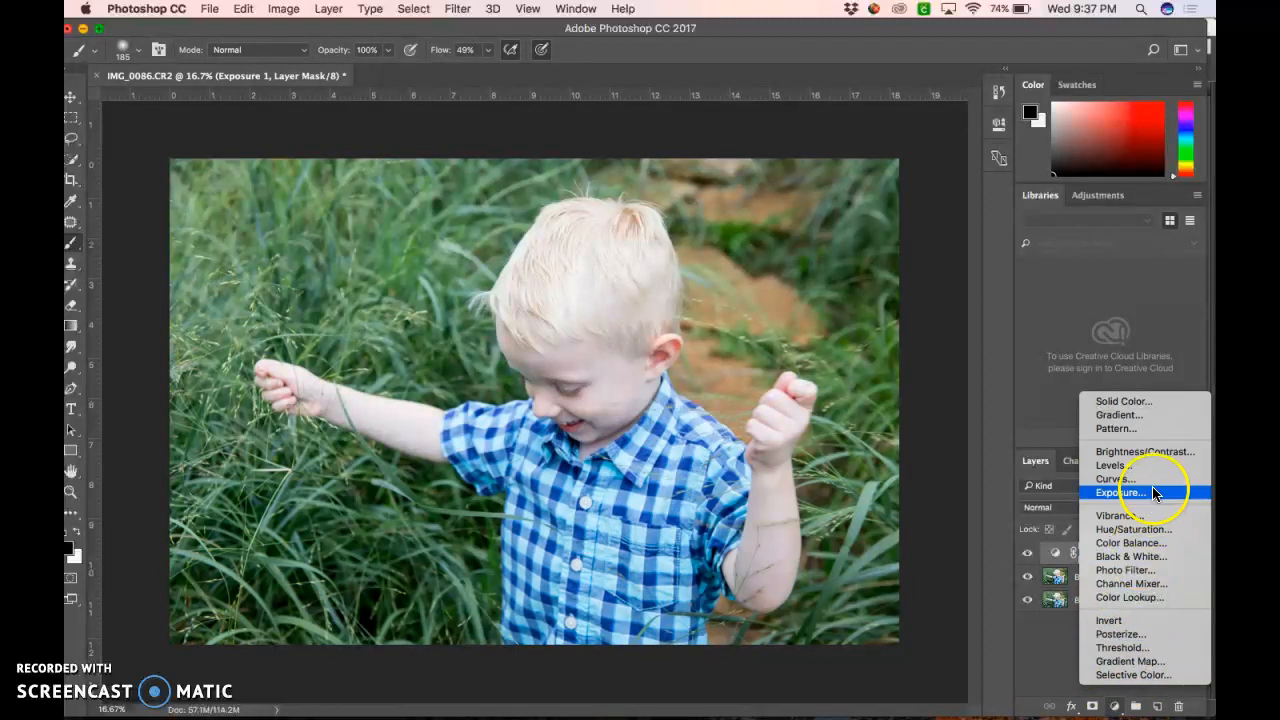
click(1156, 452)
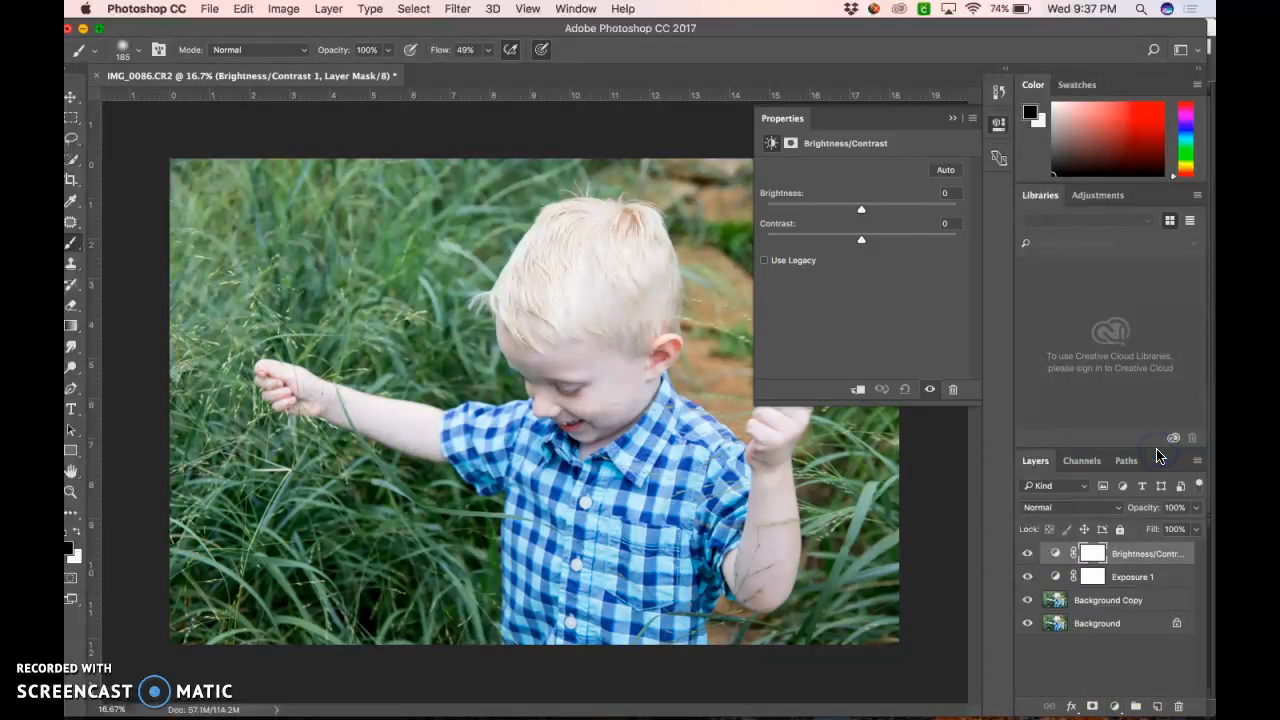
drag(860, 211, 862, 243)
click(965, 228)
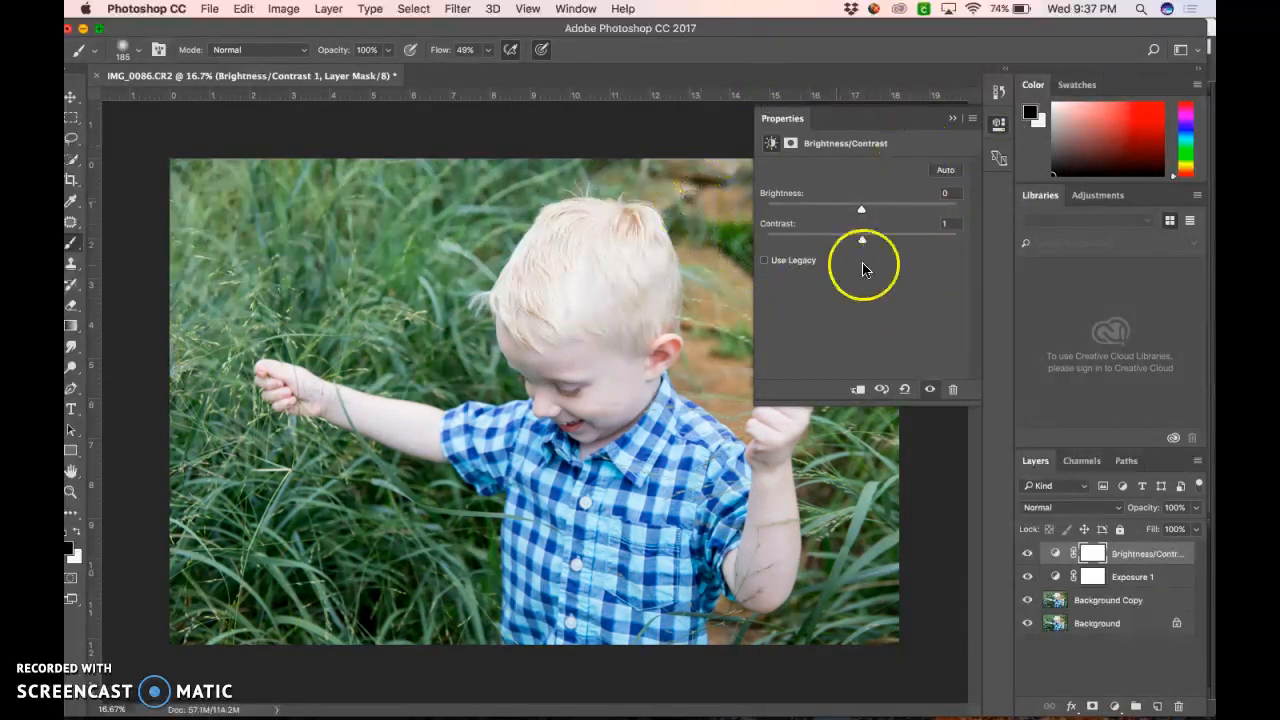
click(952, 120)
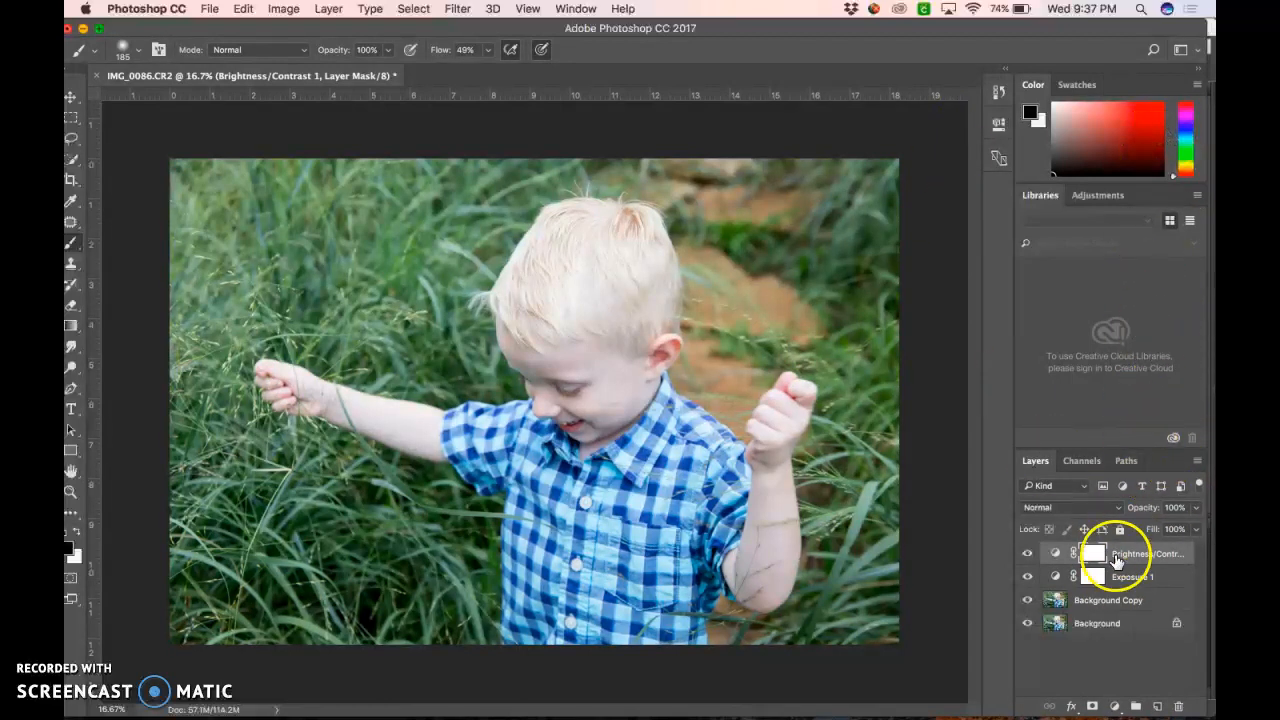
Add a Black & White adjustment layer above the Brightness/Contrast layer, using the Default preset.
click(1115, 706)
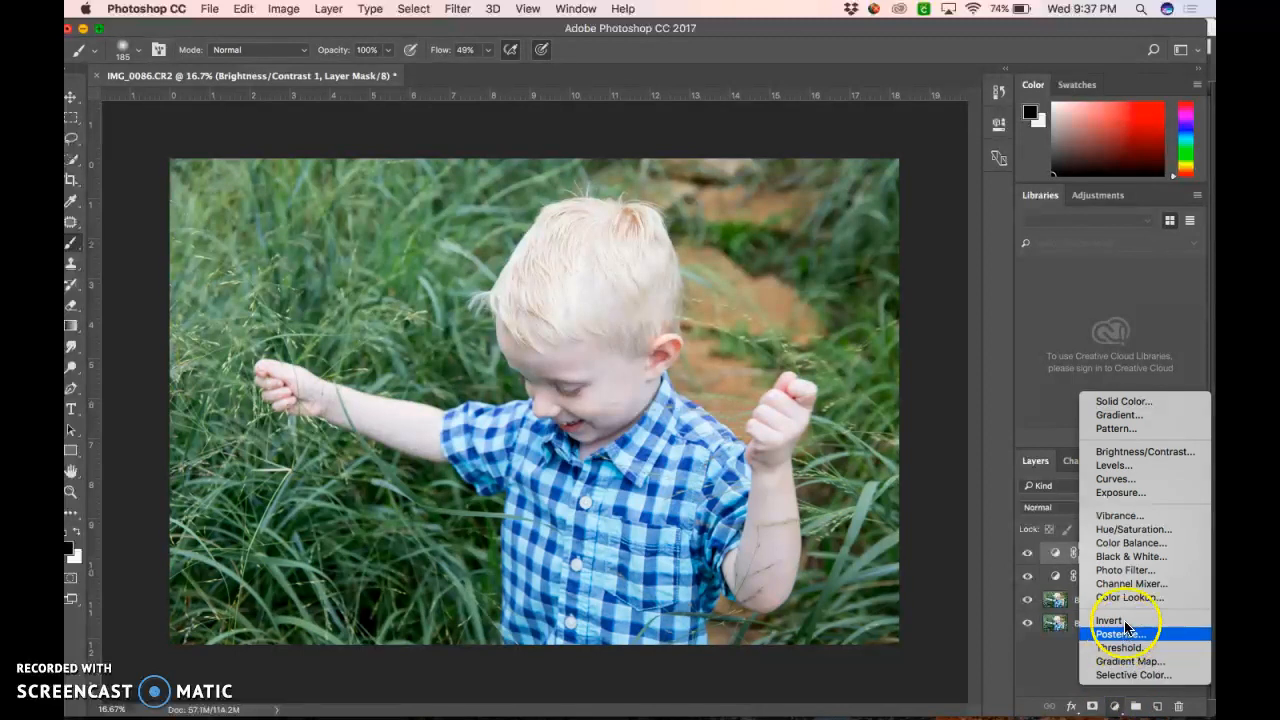
click(1169, 556)
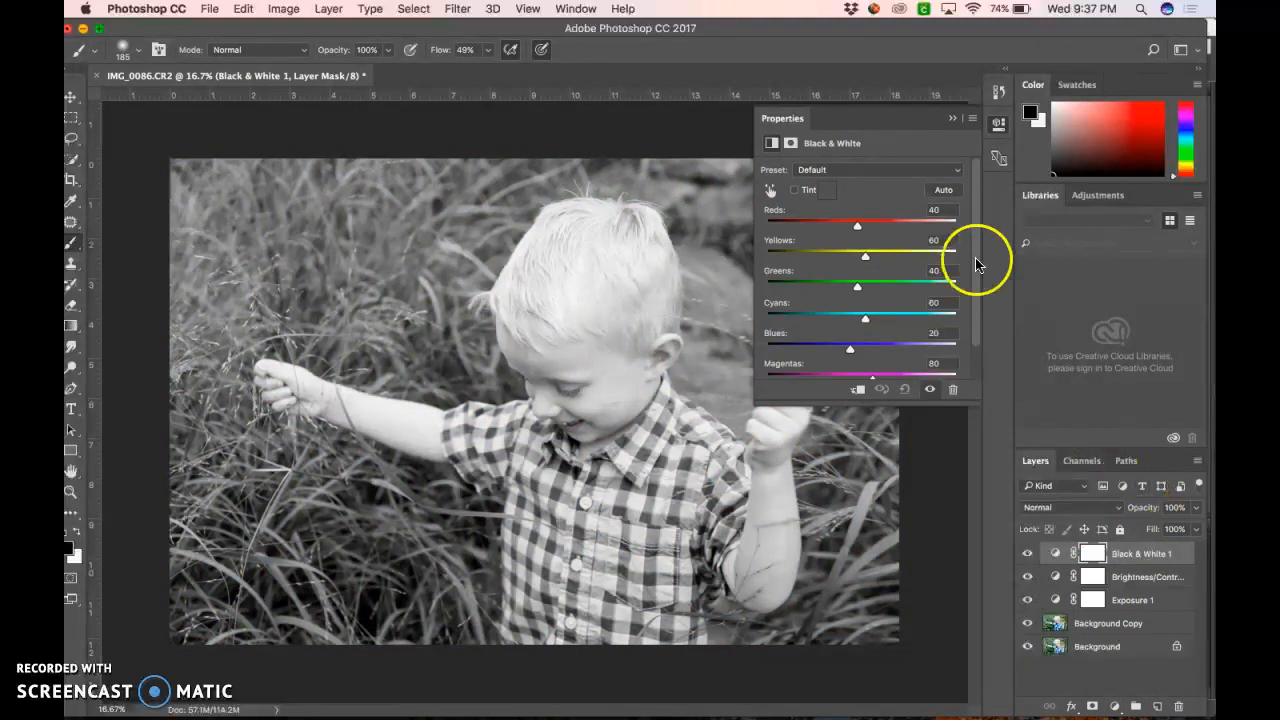
click(953, 172)
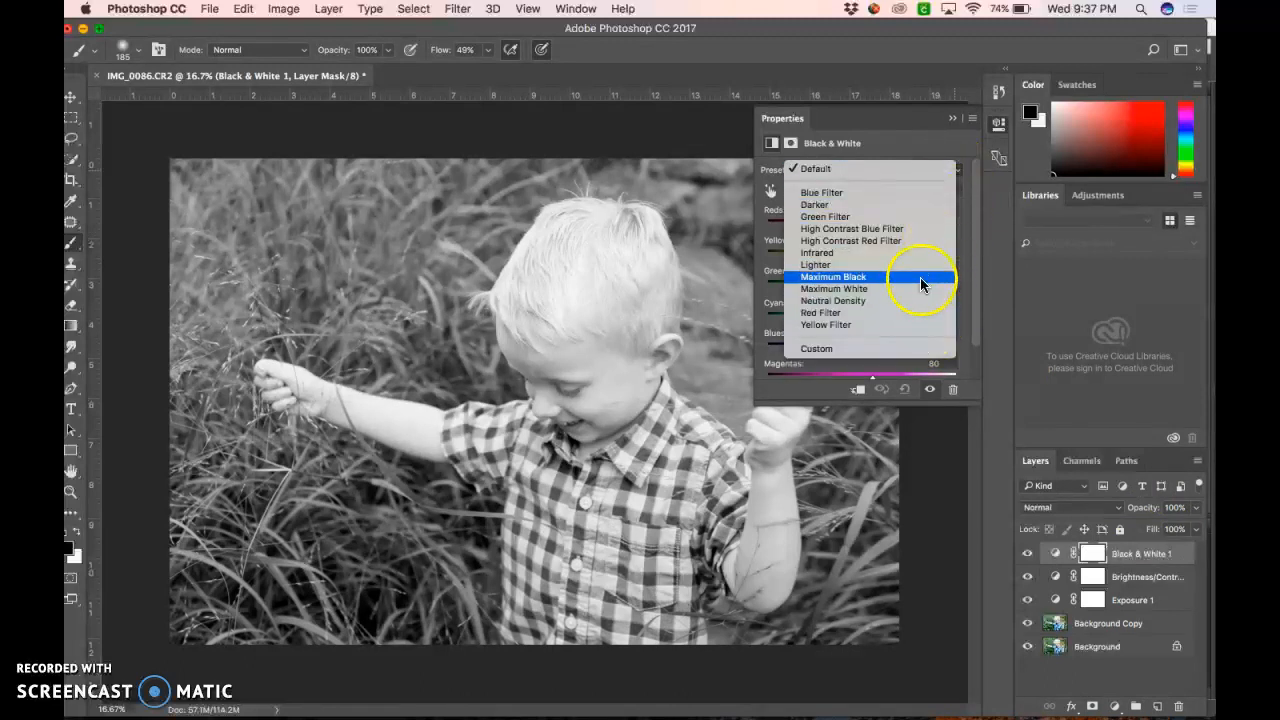
click(931, 169)
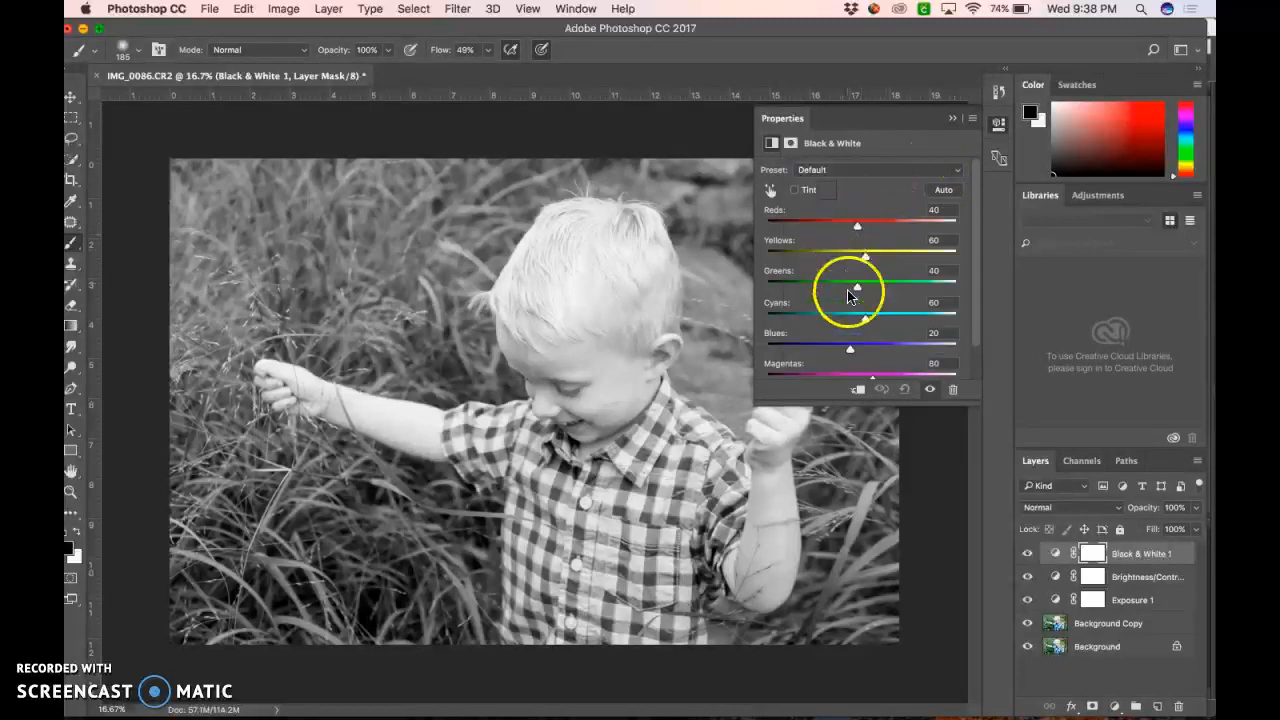
scroll(874, 307, down, 3)
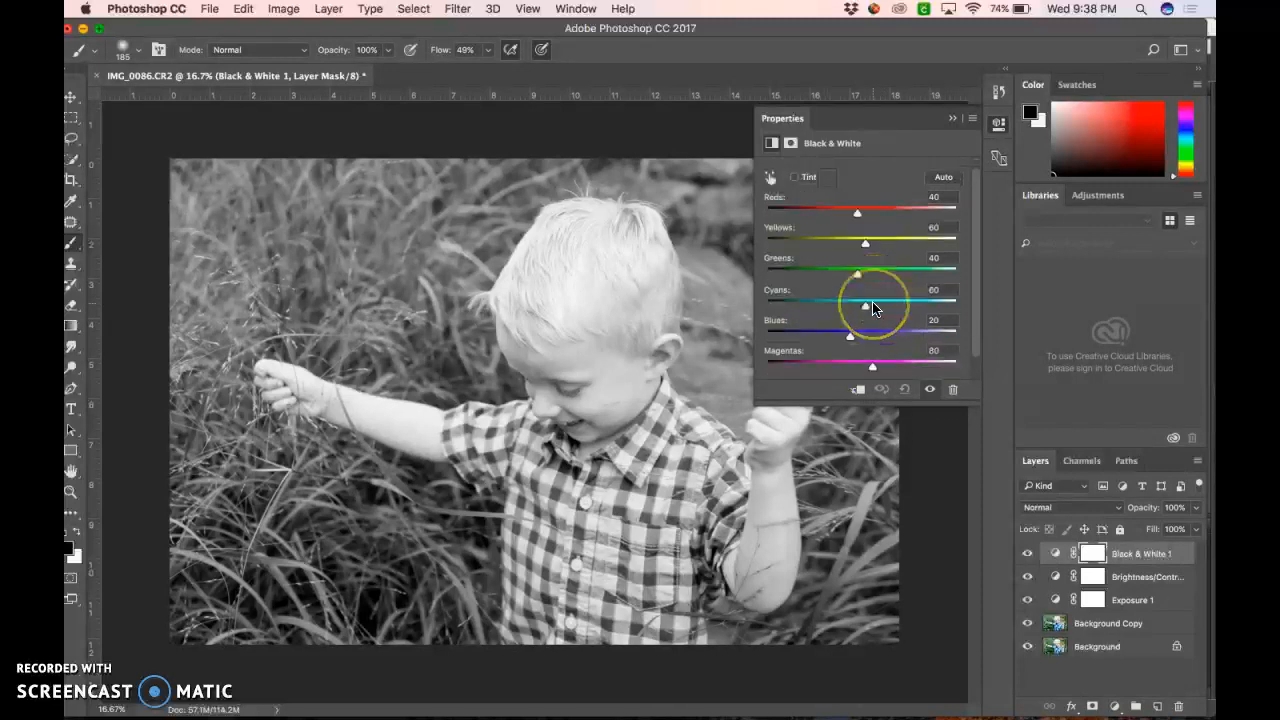
scroll(873, 308, up, 3)
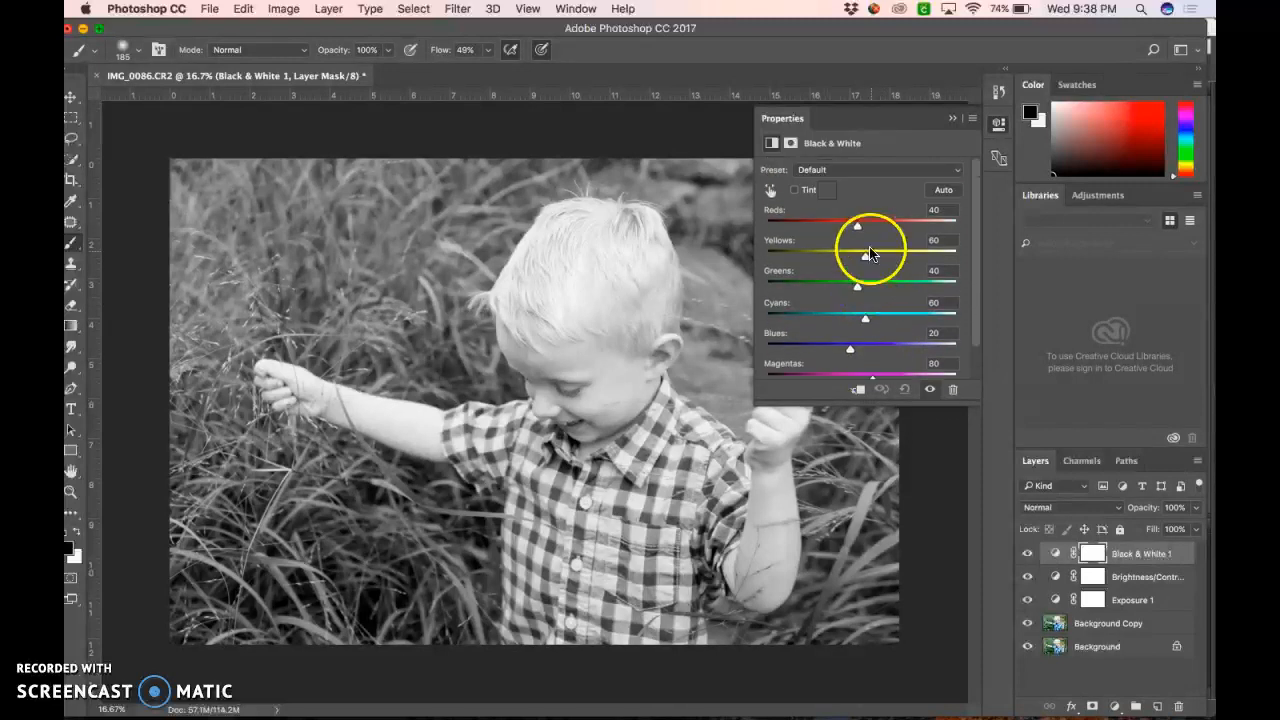
Set the Black & White adjustment's Reds to 44, Greens to -49 and Blues to -17, and close its properties.
mouse_move(857, 226)
mouse_down()
mouse_move(804, 229)
mouse_move(888, 234)
mouse_move(789, 236)
mouse_move(858, 245)
mouse_up()
drag(857, 290, 826, 289)
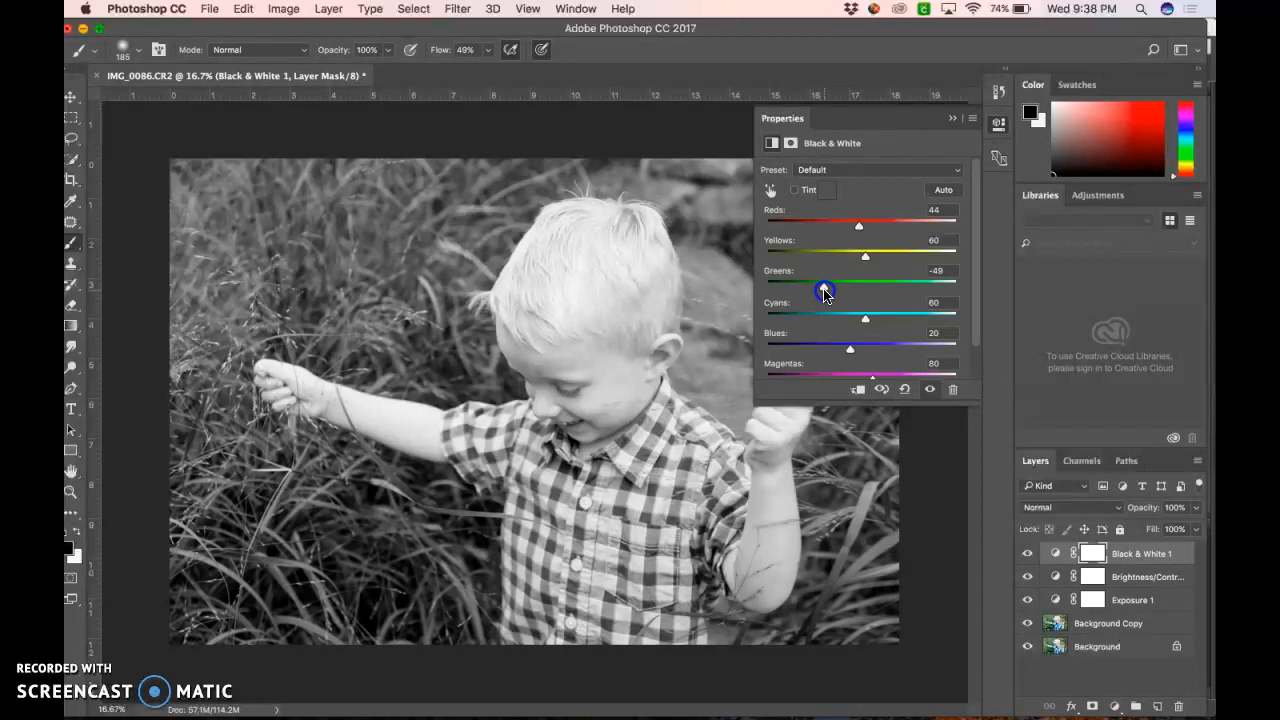
drag(850, 348, 819, 362)
drag(869, 362, 834, 357)
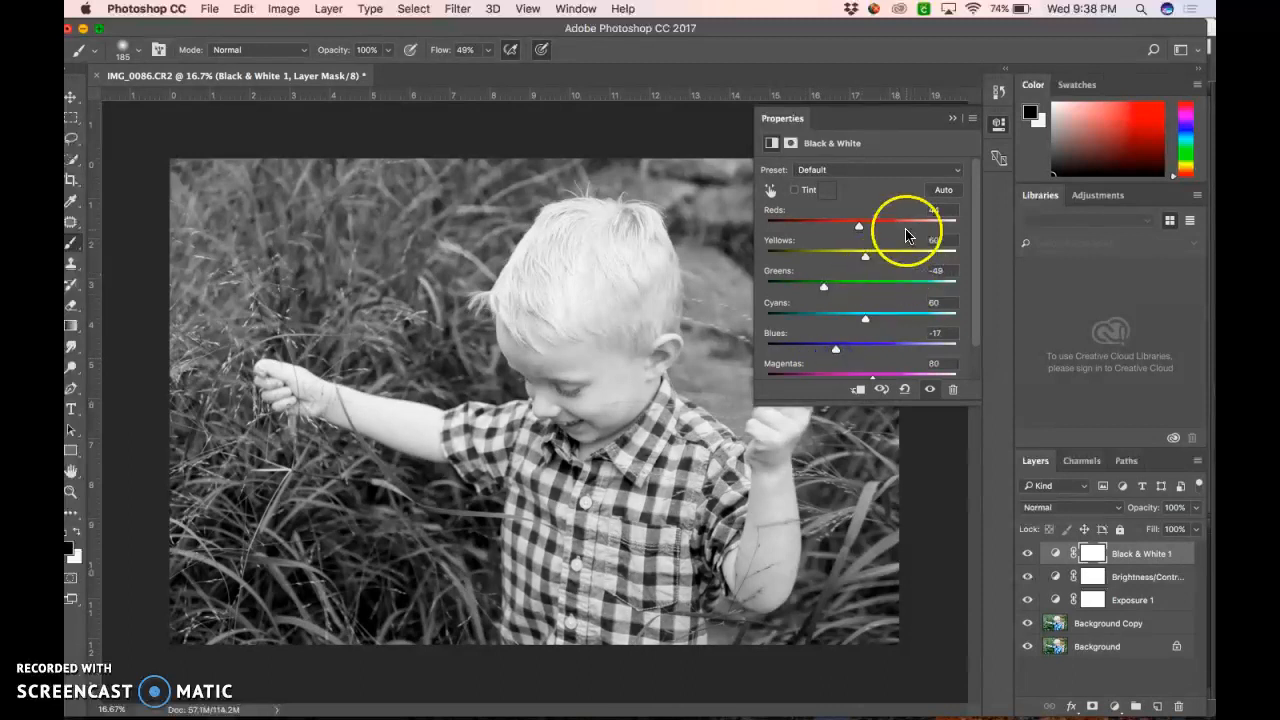
click(953, 120)
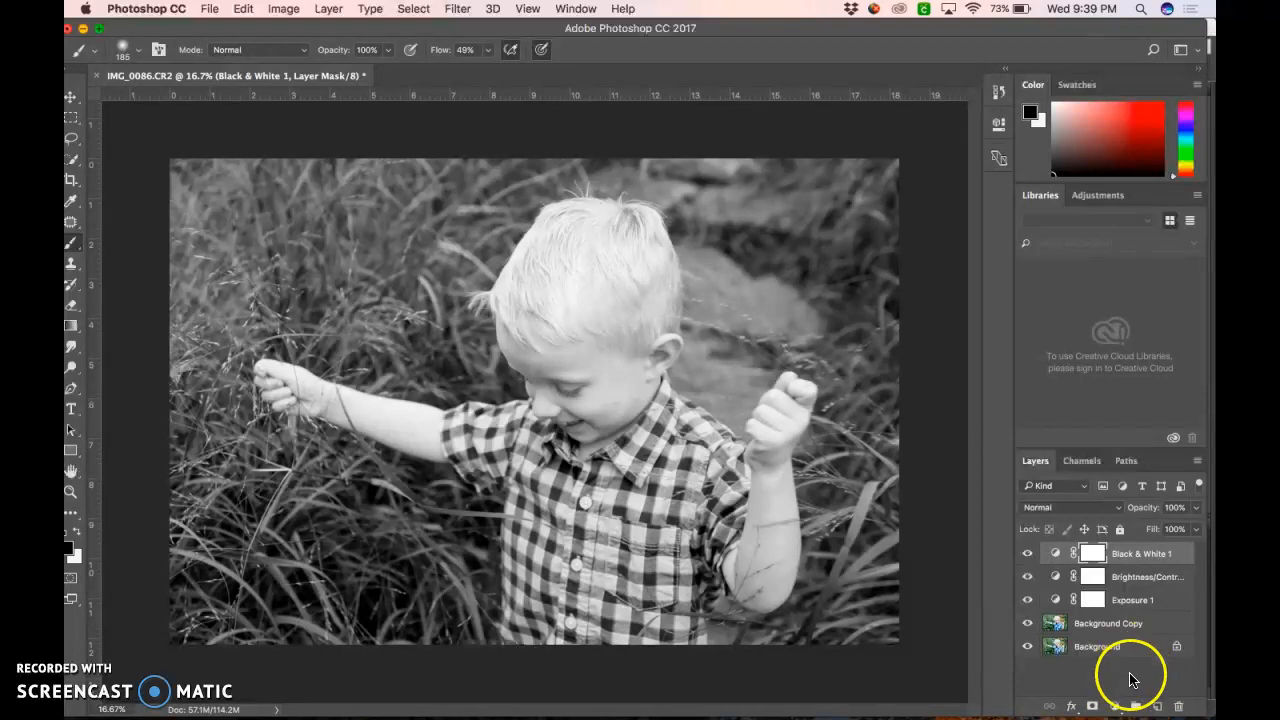
Delete the Brightness/Contrast and Black & White adjustment layers.
click(1123, 578)
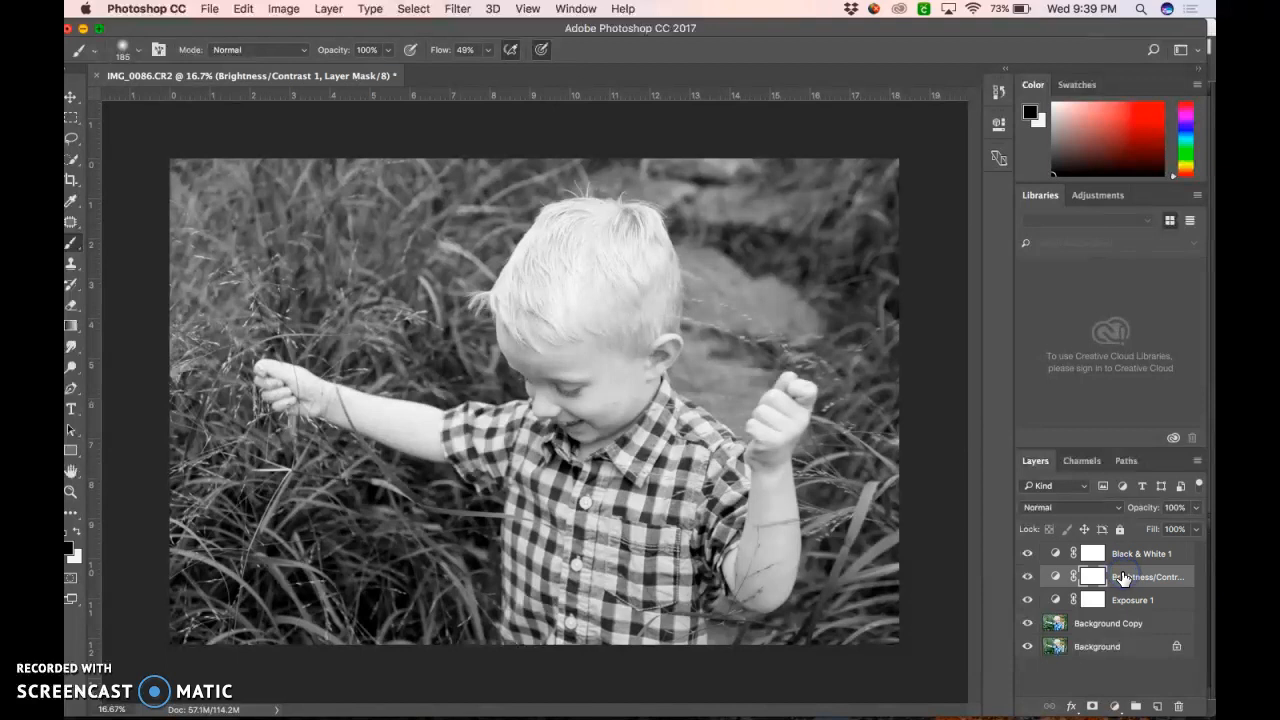
drag(1123, 578, 1180, 706)
click(1143, 568)
drag(1143, 570, 1175, 706)
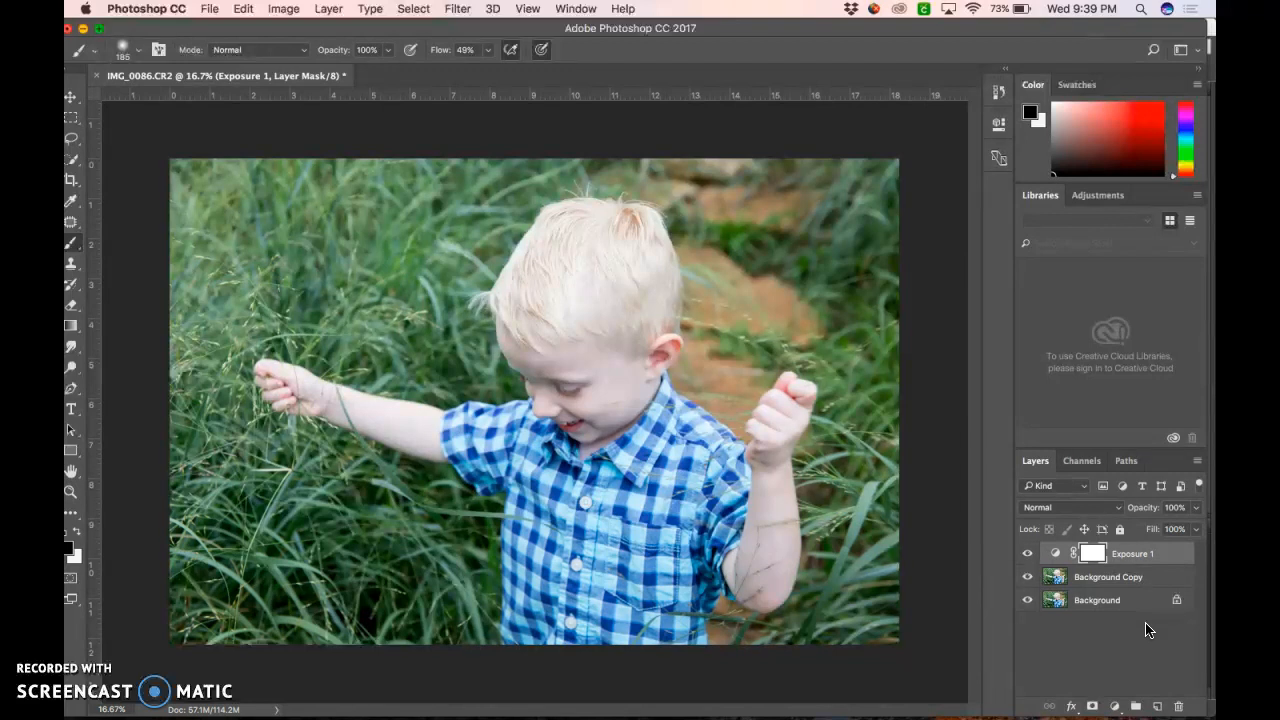
Undo both layer deletions and step back in the history to the state with only the Exposure adjustment layer.
key(super+z)
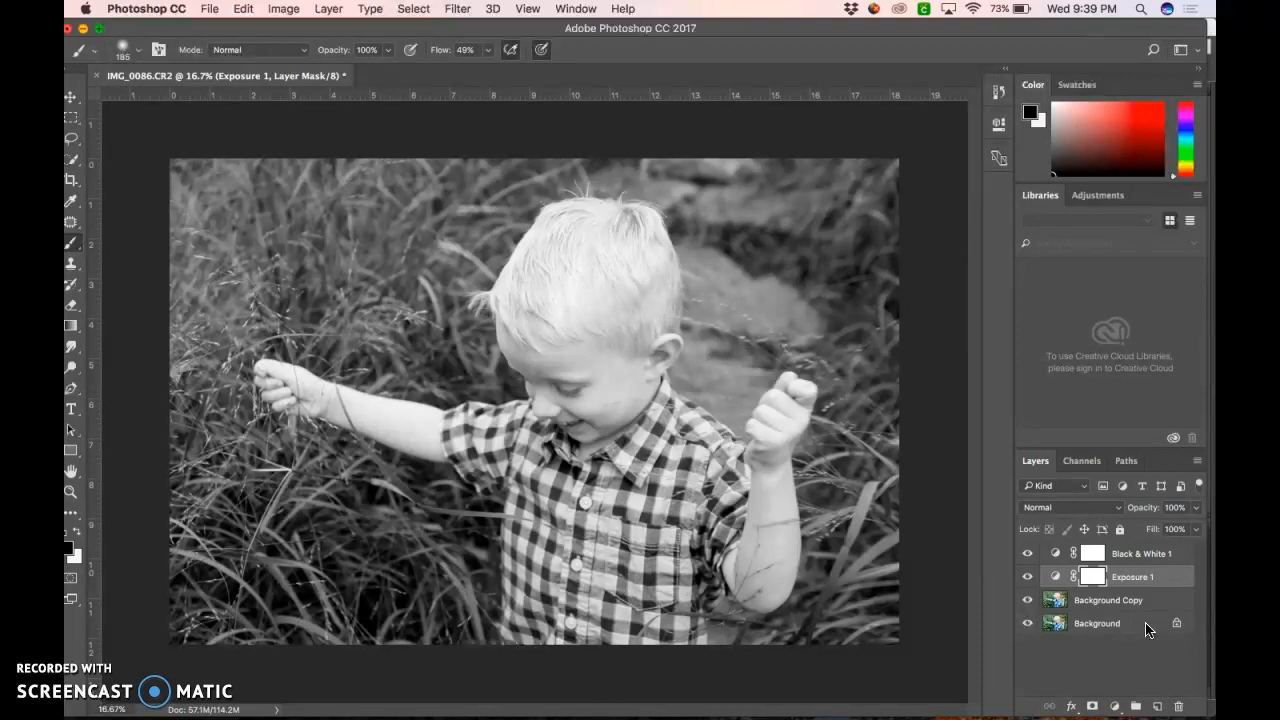
key(super+z)
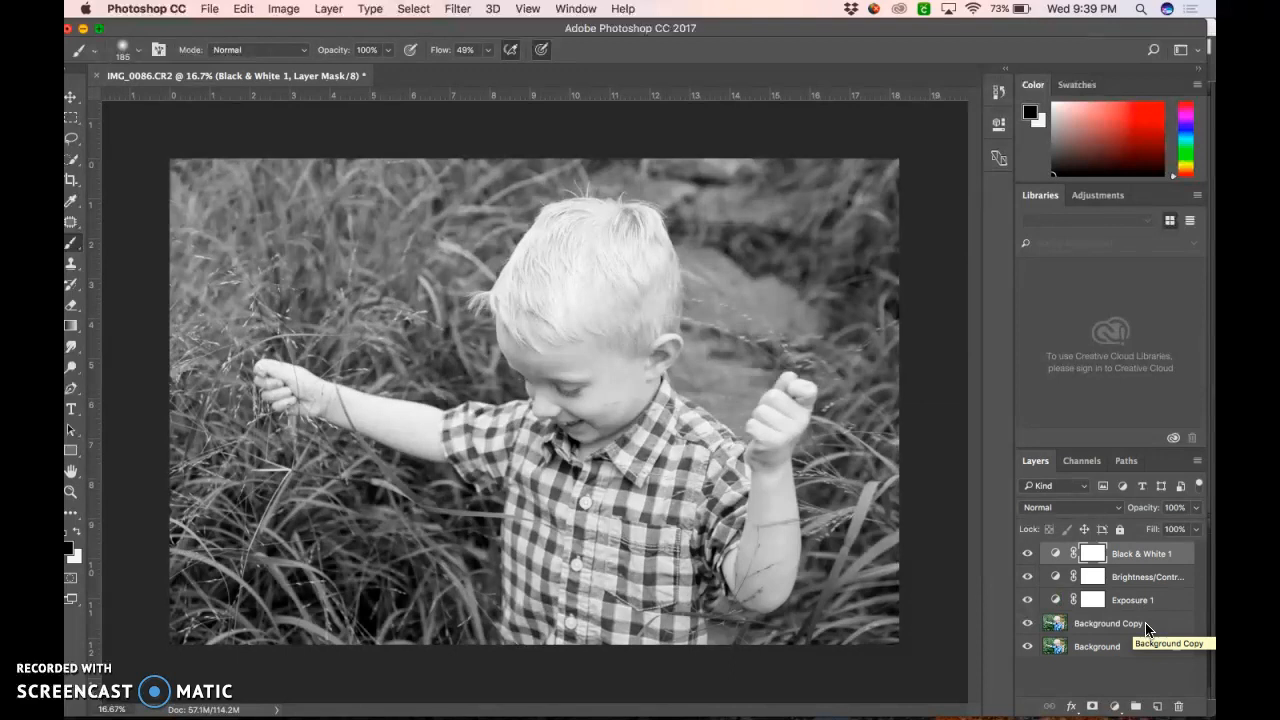
key(super+alt+z)
key(super+alt+z)
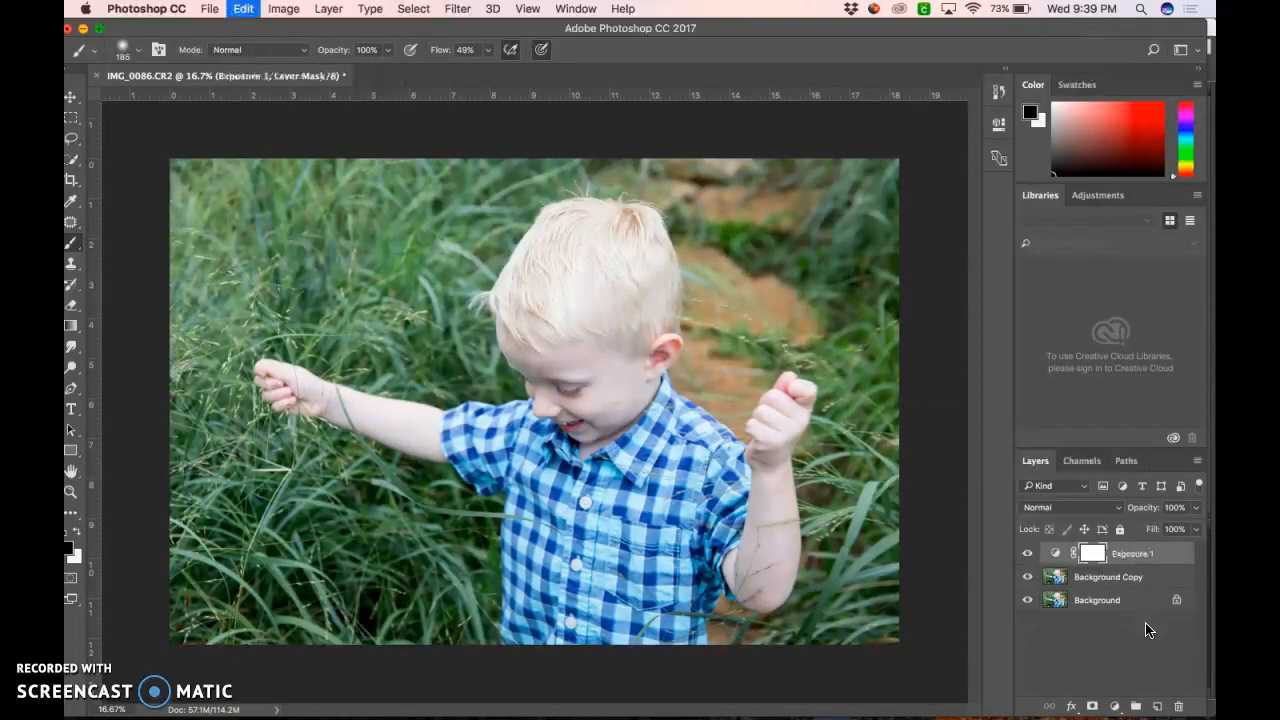
key(super+alt+z)
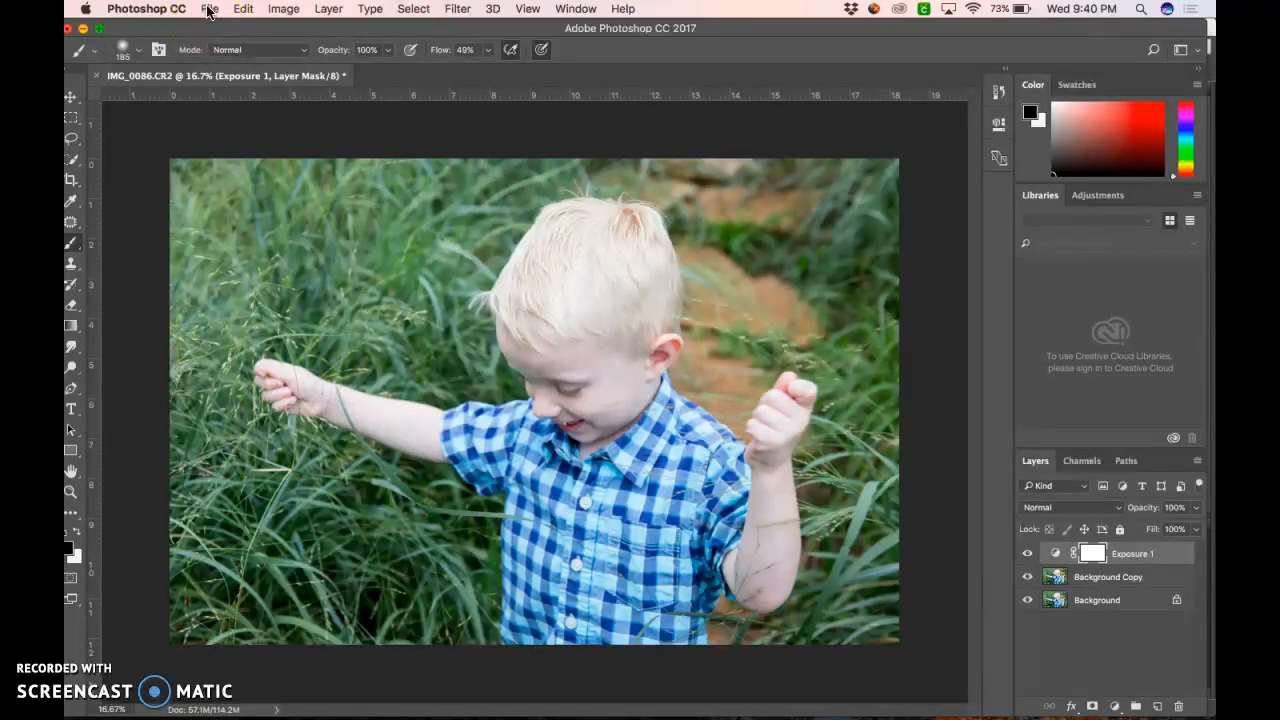
Step forward through the history until the Brightness/Contrast and Black & White adjustment layers are restored.
click(244, 10)
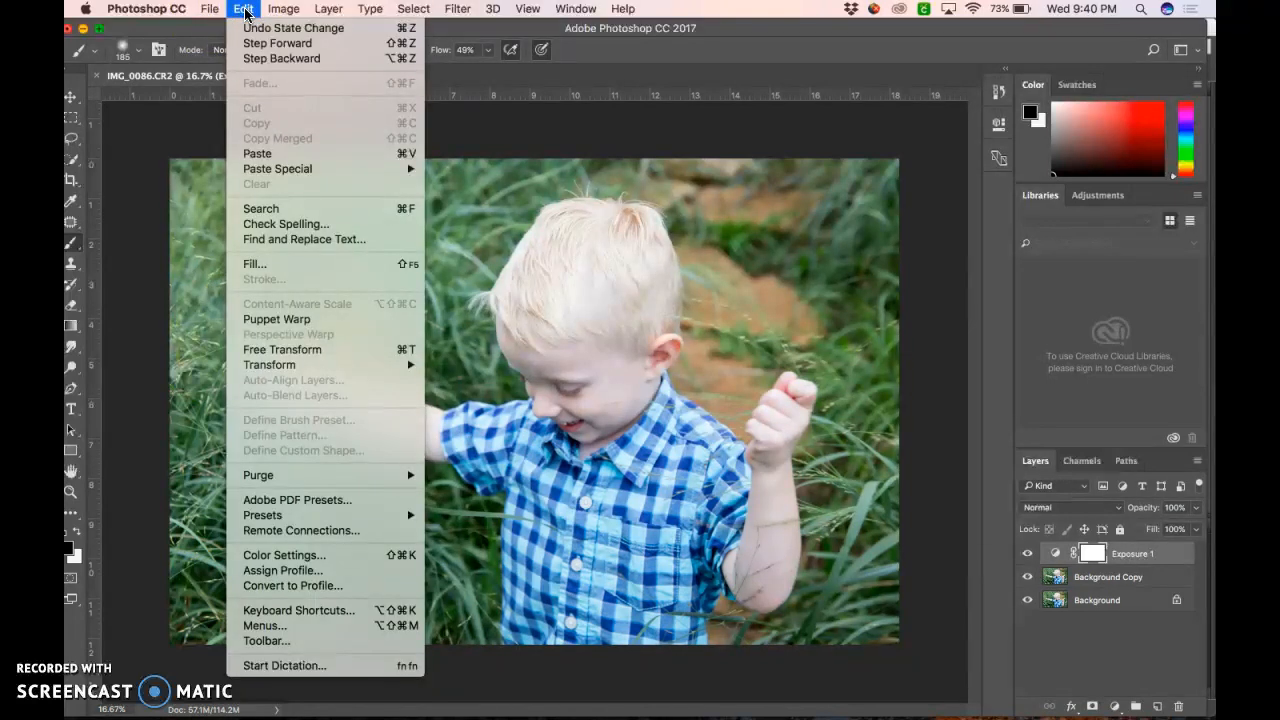
click(284, 44)
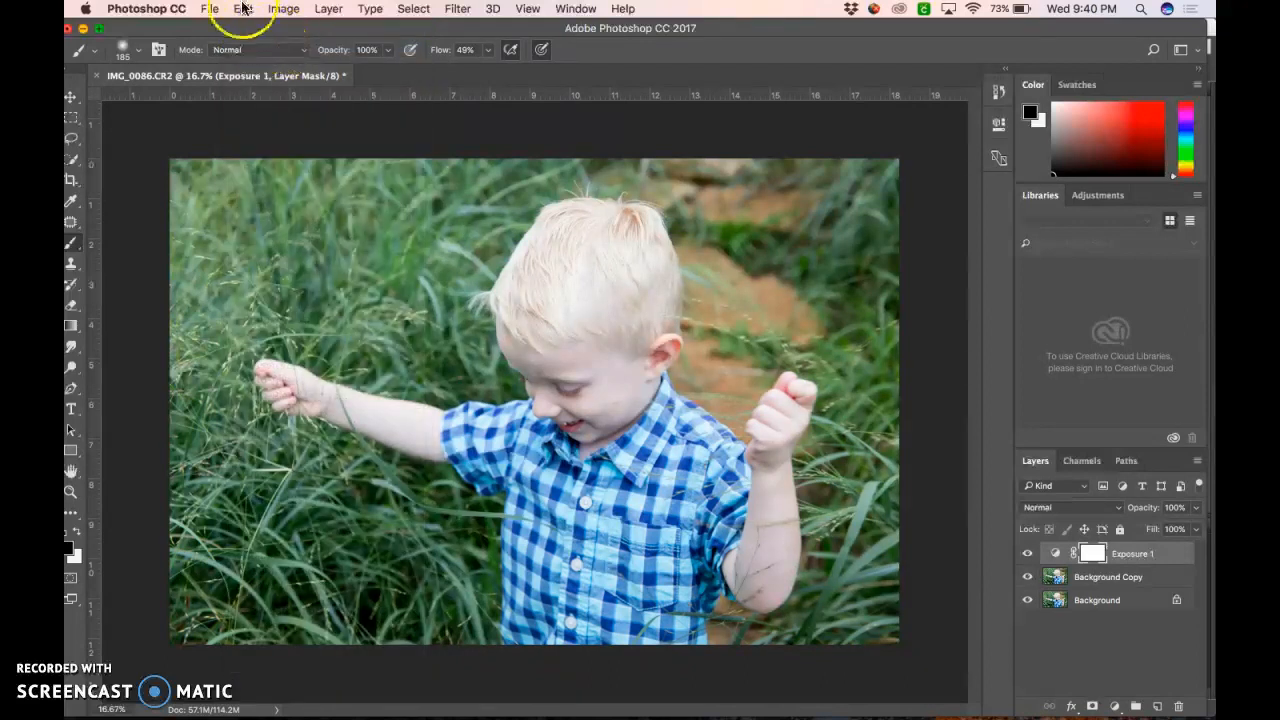
click(243, 9)
click(262, 45)
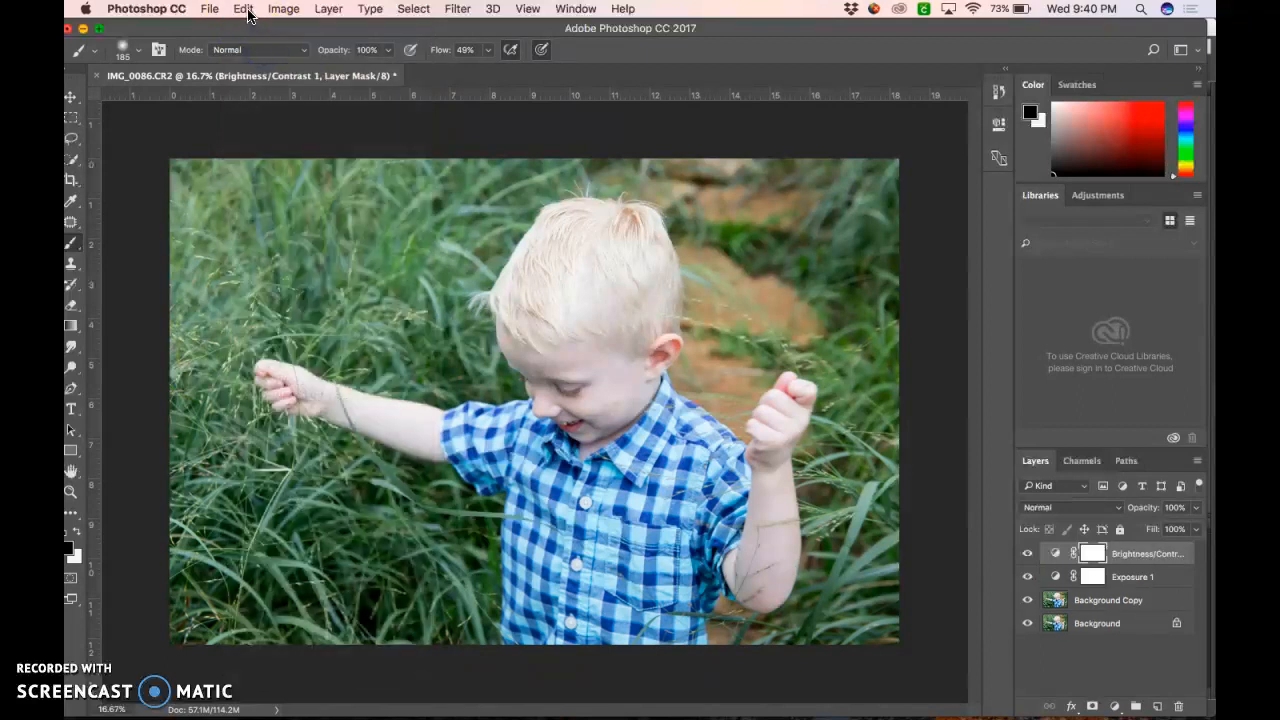
click(243, 9)
click(256, 45)
click(243, 9)
click(252, 45)
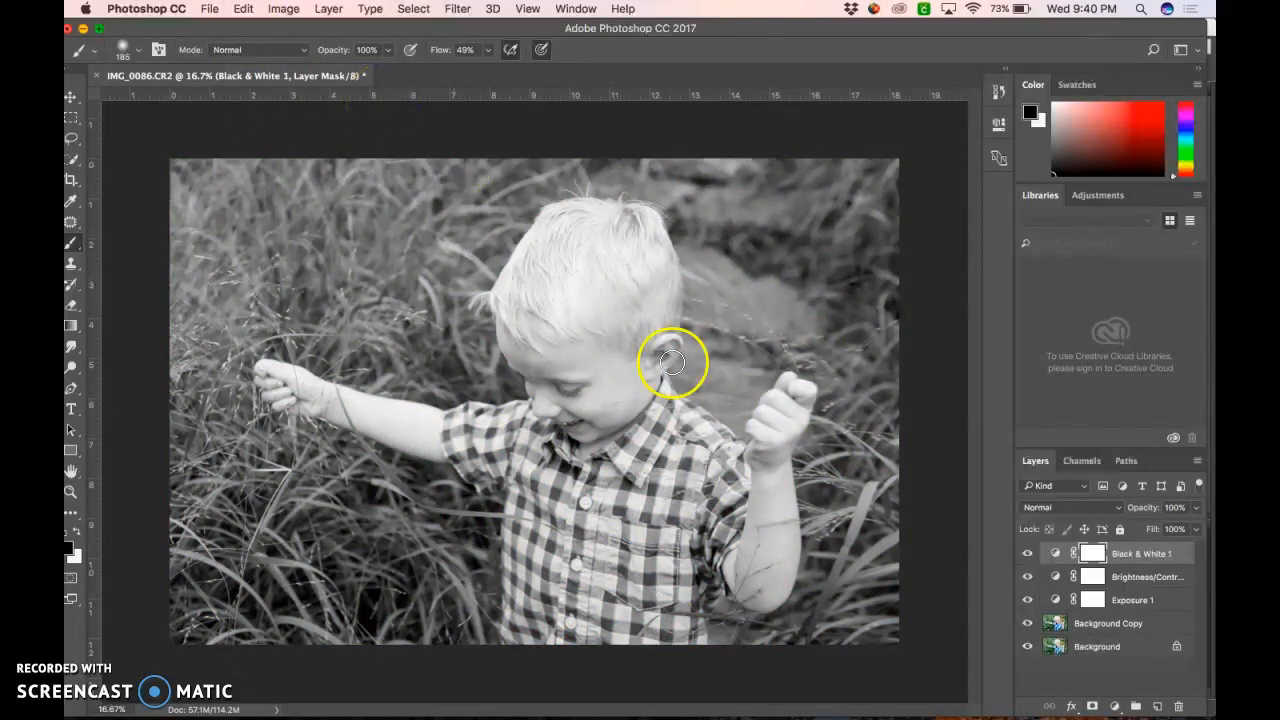
Delete the Exposure adjustment layer, dismissing the Layer Style dialog without changes.
click(1136, 582)
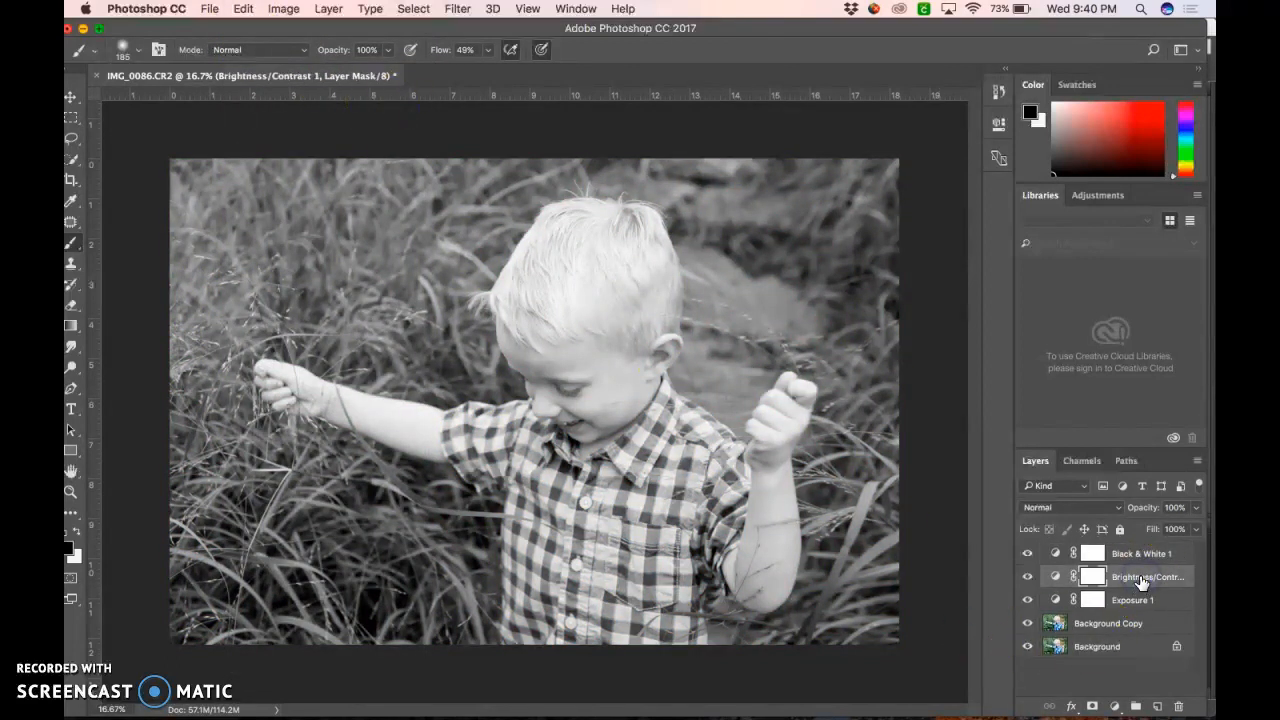
click(1138, 598)
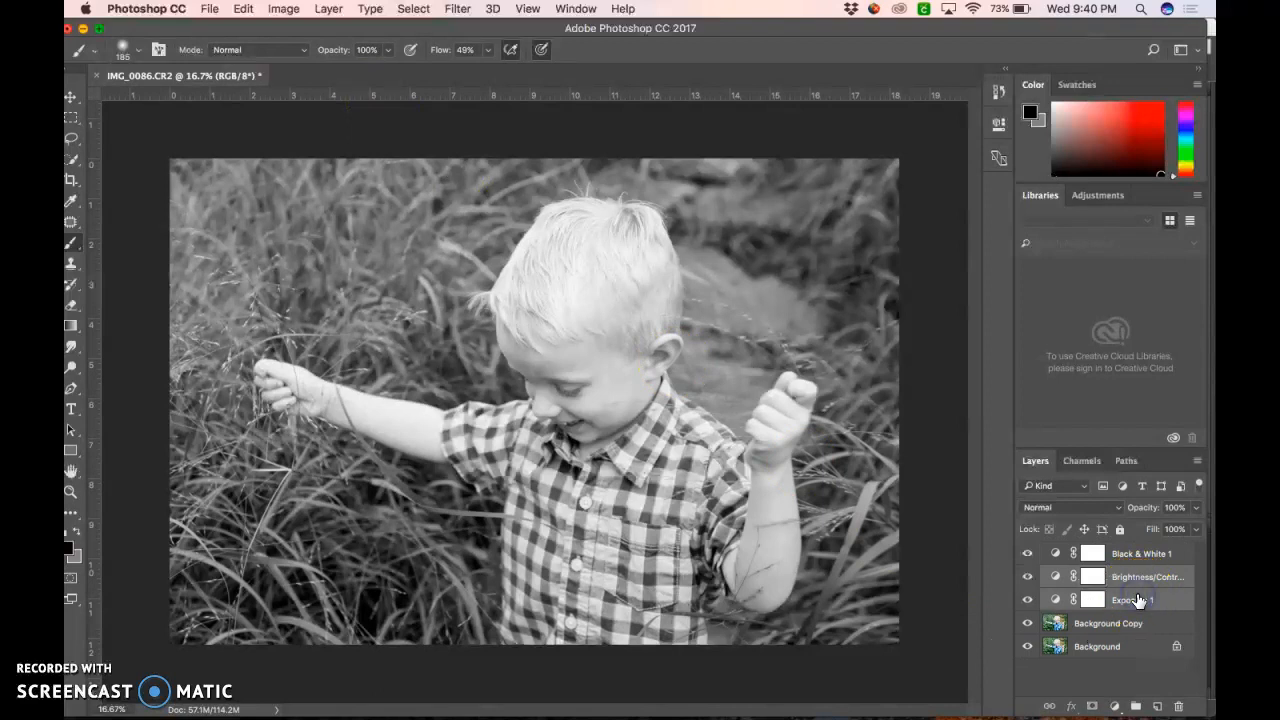
double_click(1134, 600)
click(1168, 683)
double_click(1175, 603)
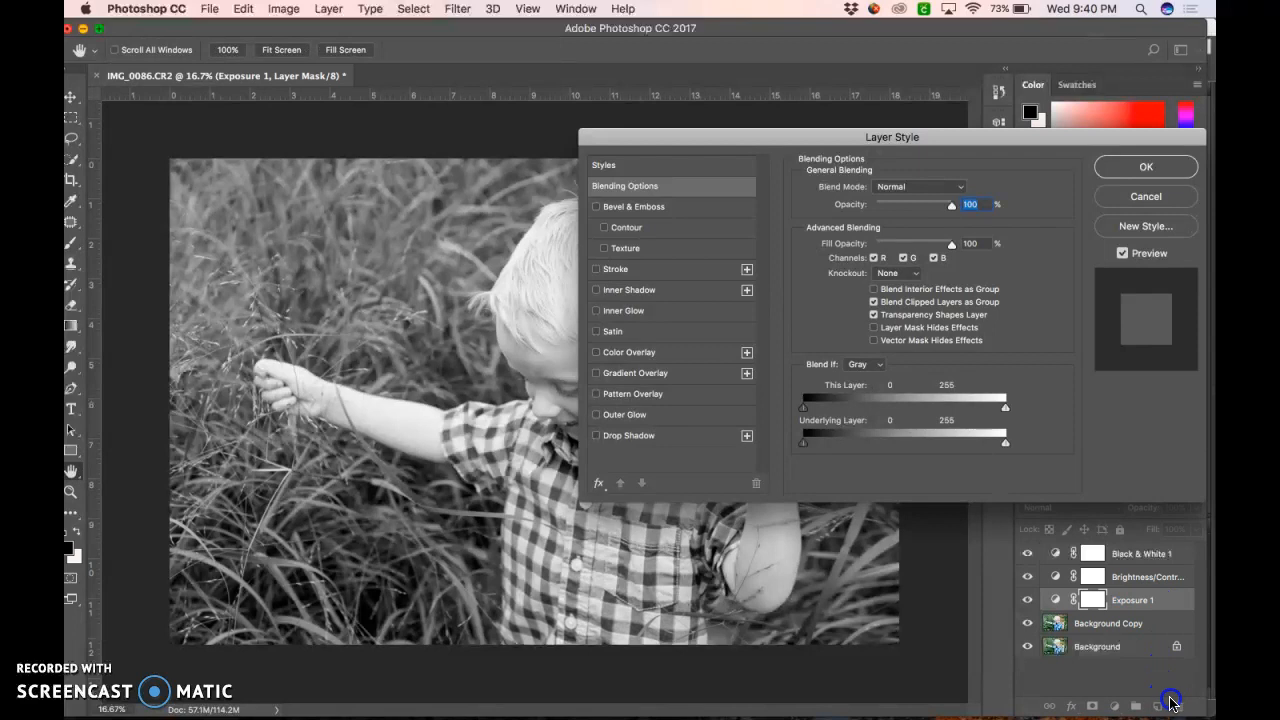
click(1127, 149)
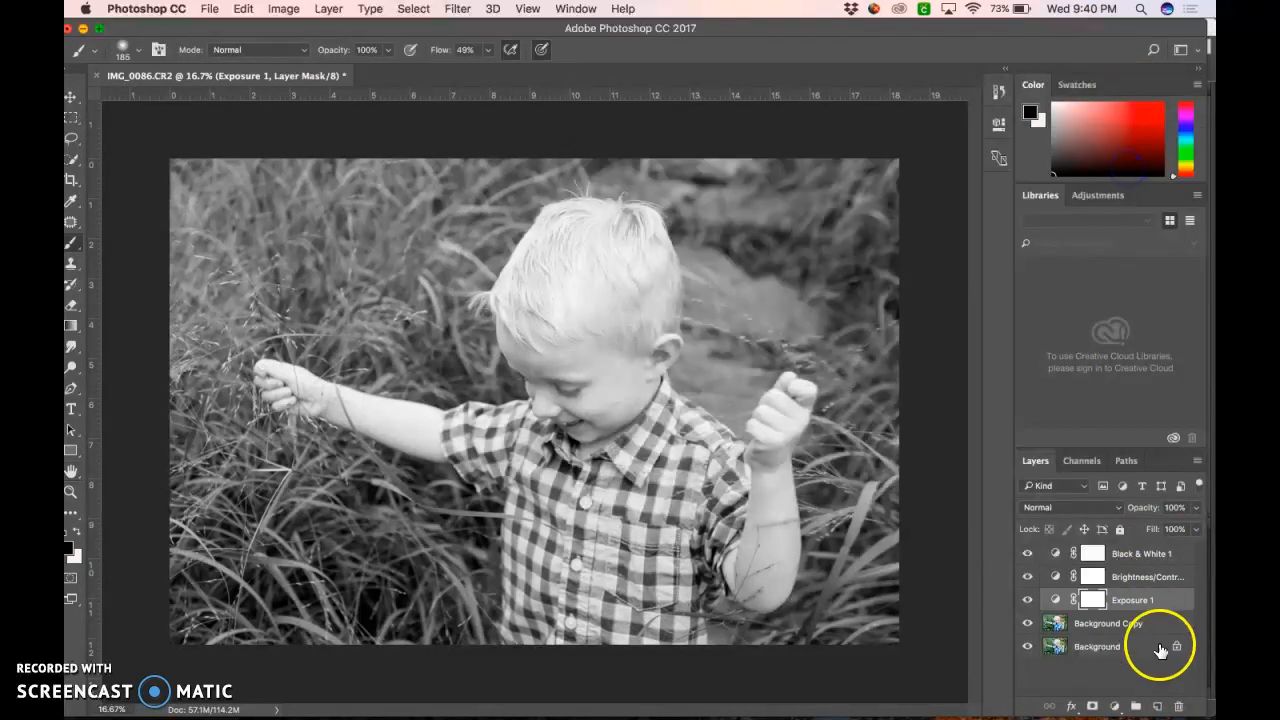
drag(1157, 597, 1178, 706)
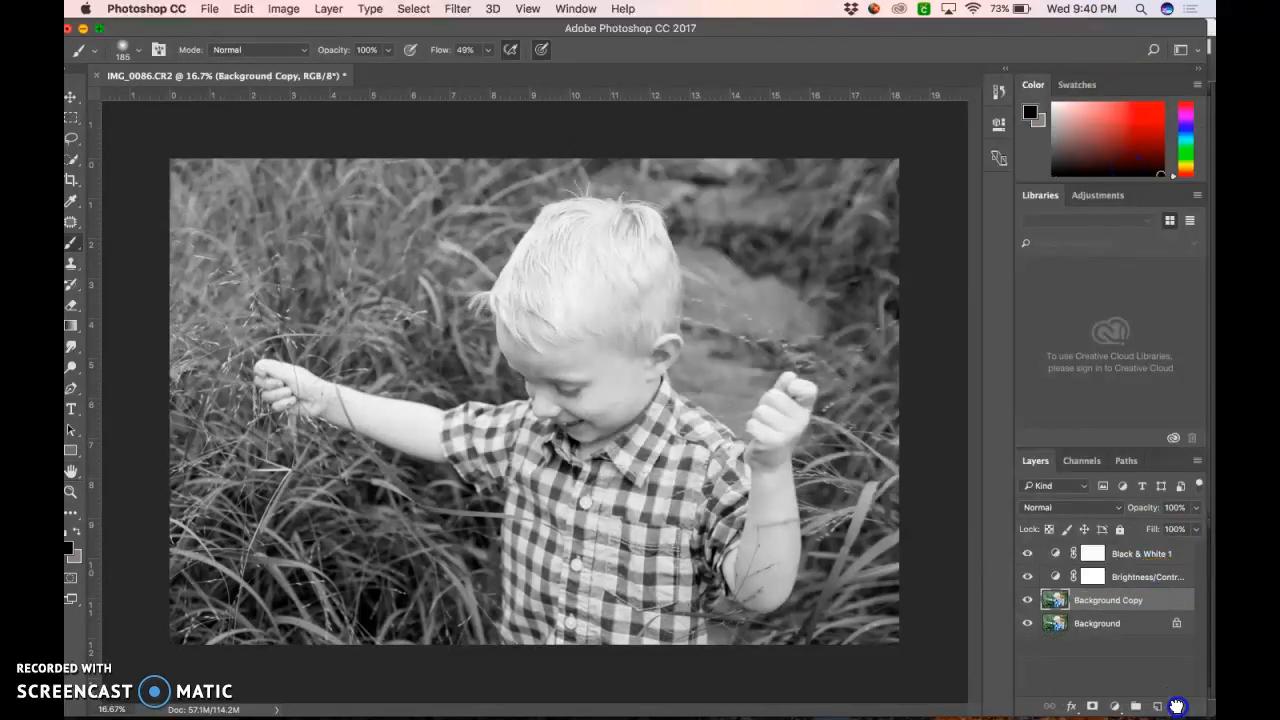
Delete the Brightness/Contrast layer's mask and the adjustment layer itself.
click(1160, 577)
double_click(1150, 577)
click(1186, 583)
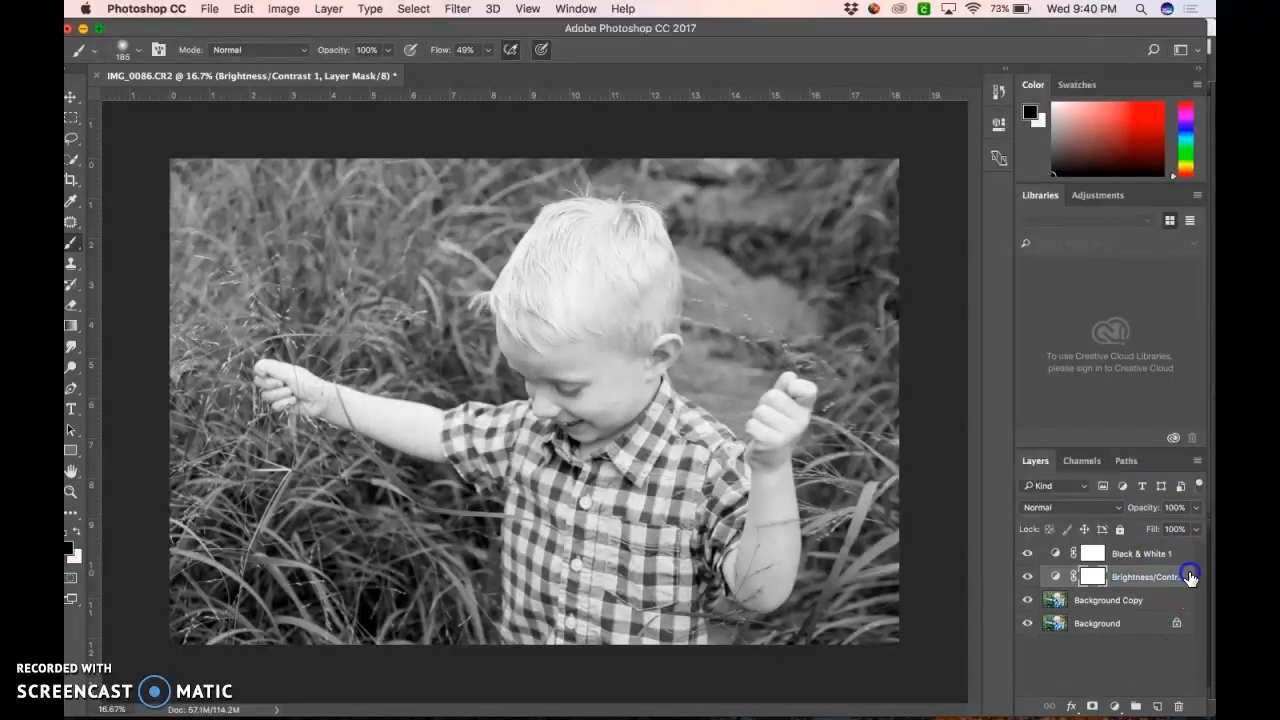
click(1179, 705)
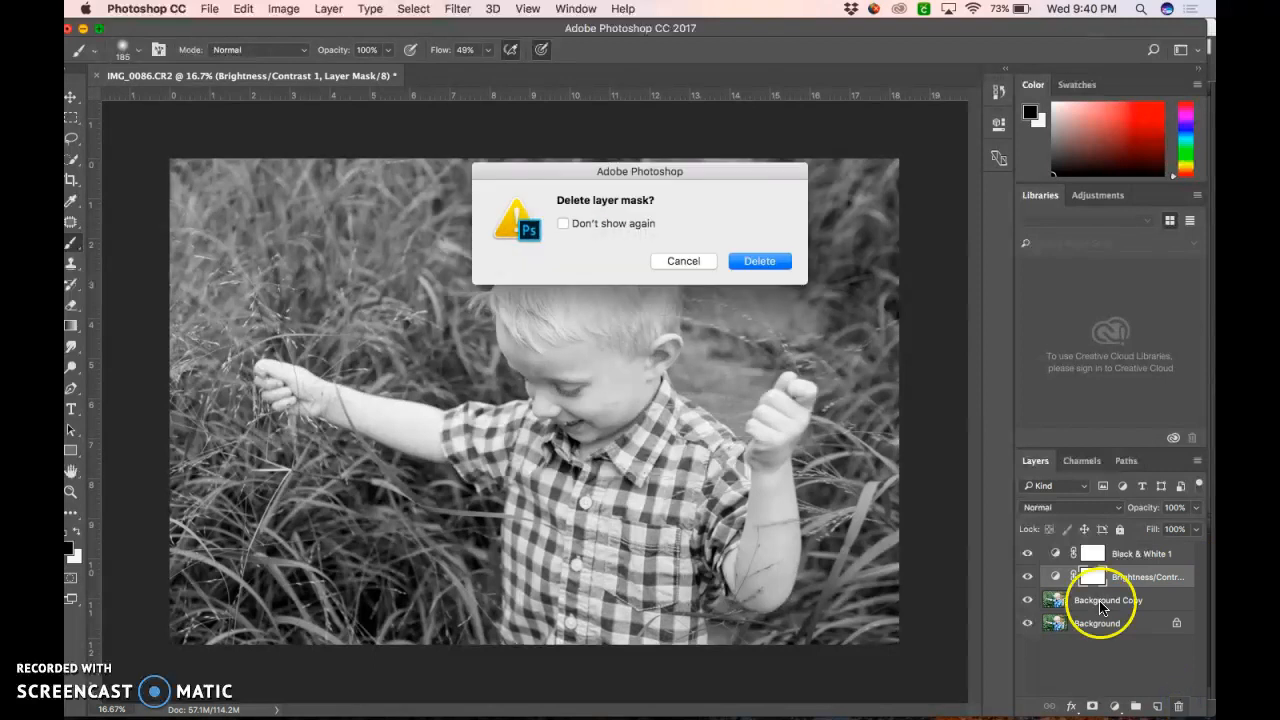
click(748, 262)
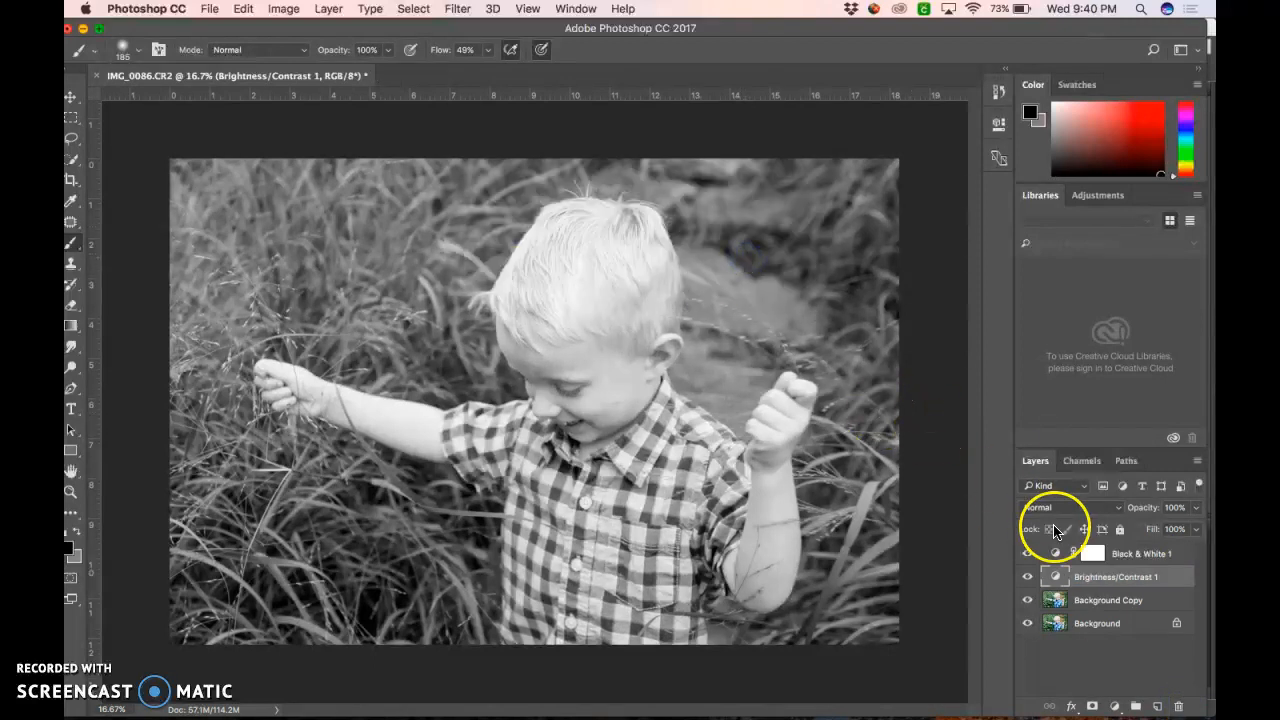
drag(1166, 573, 1179, 705)
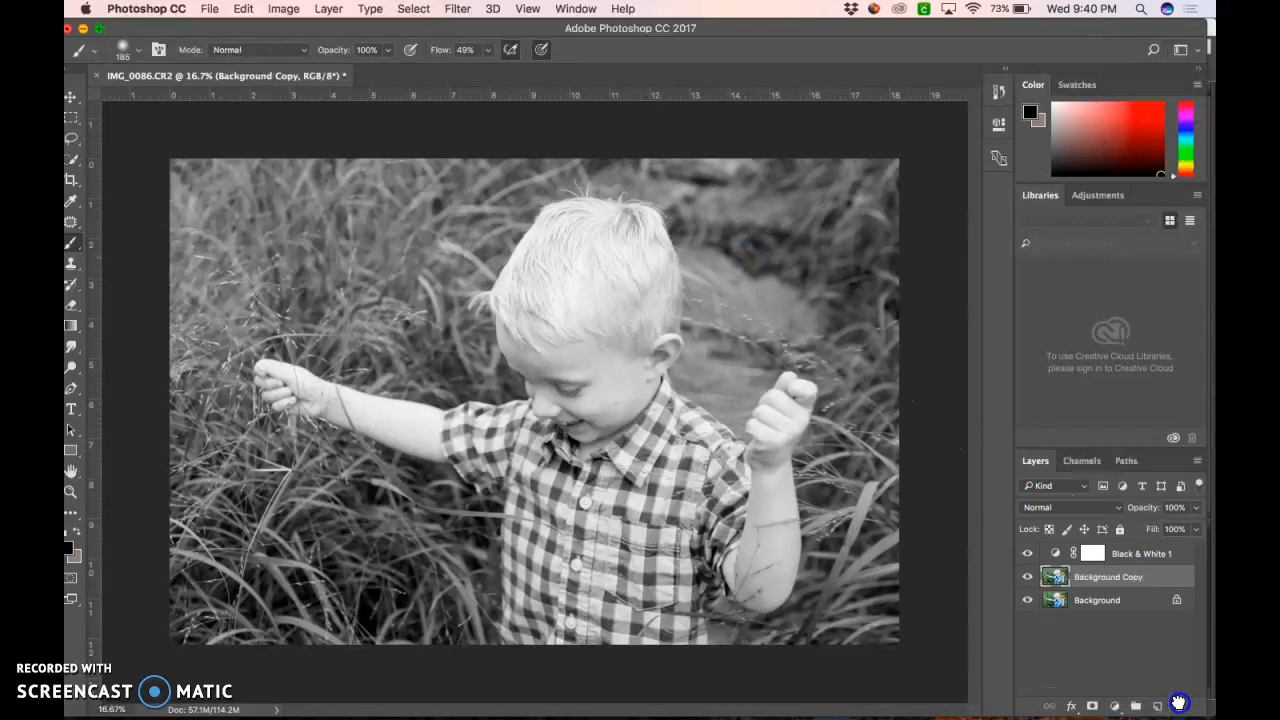
Move the Black & White adjustment layer between the Background Copy and Background layers, and select Background Copy.
click(1151, 556)
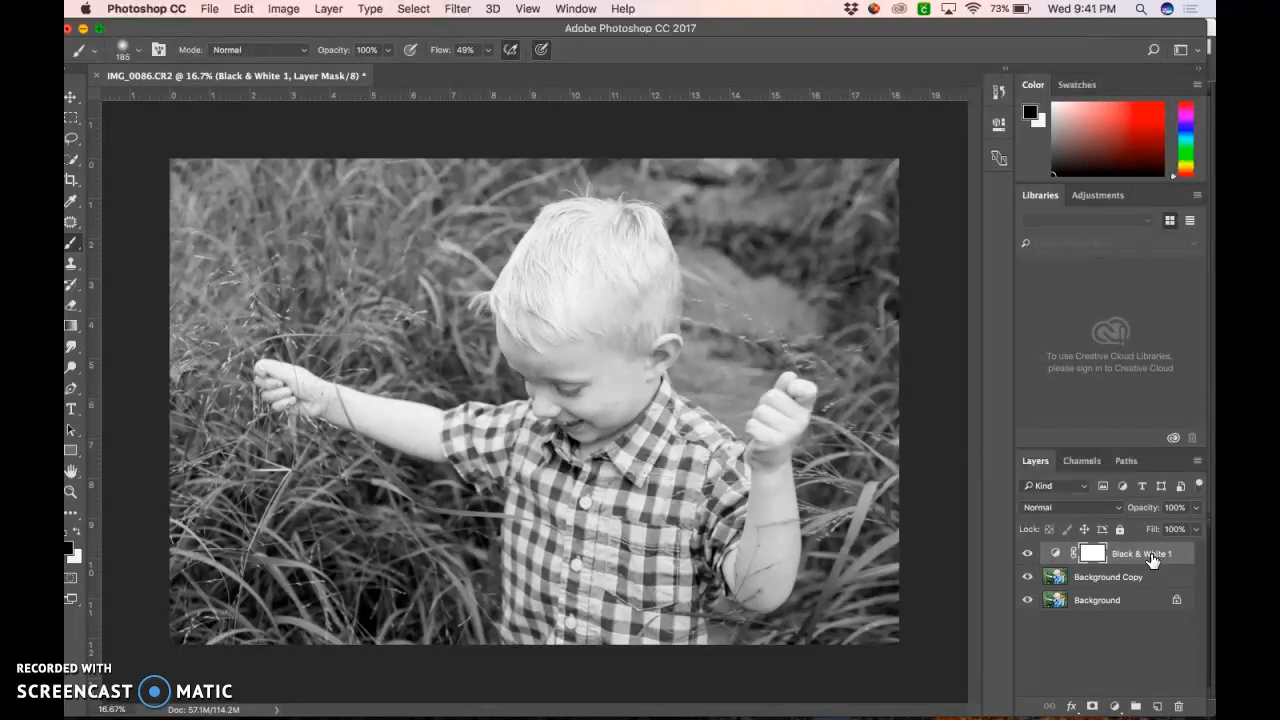
drag(1152, 560, 1146, 587)
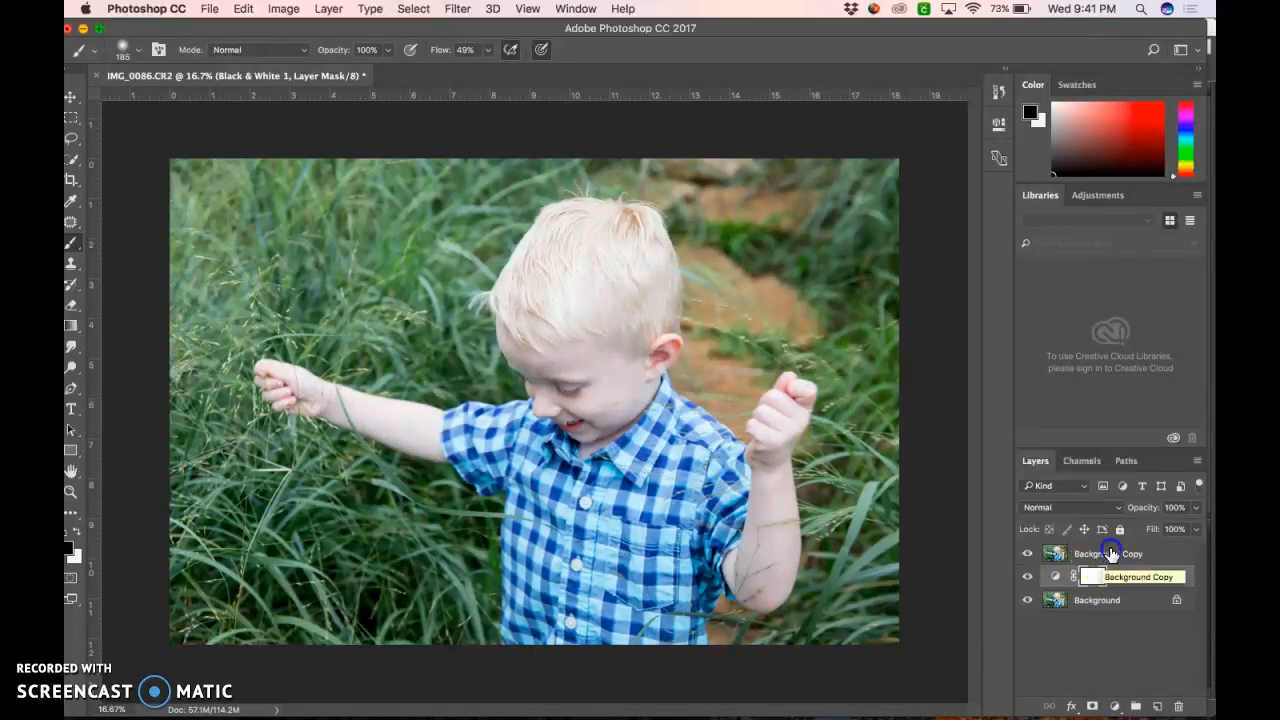
click(1105, 554)
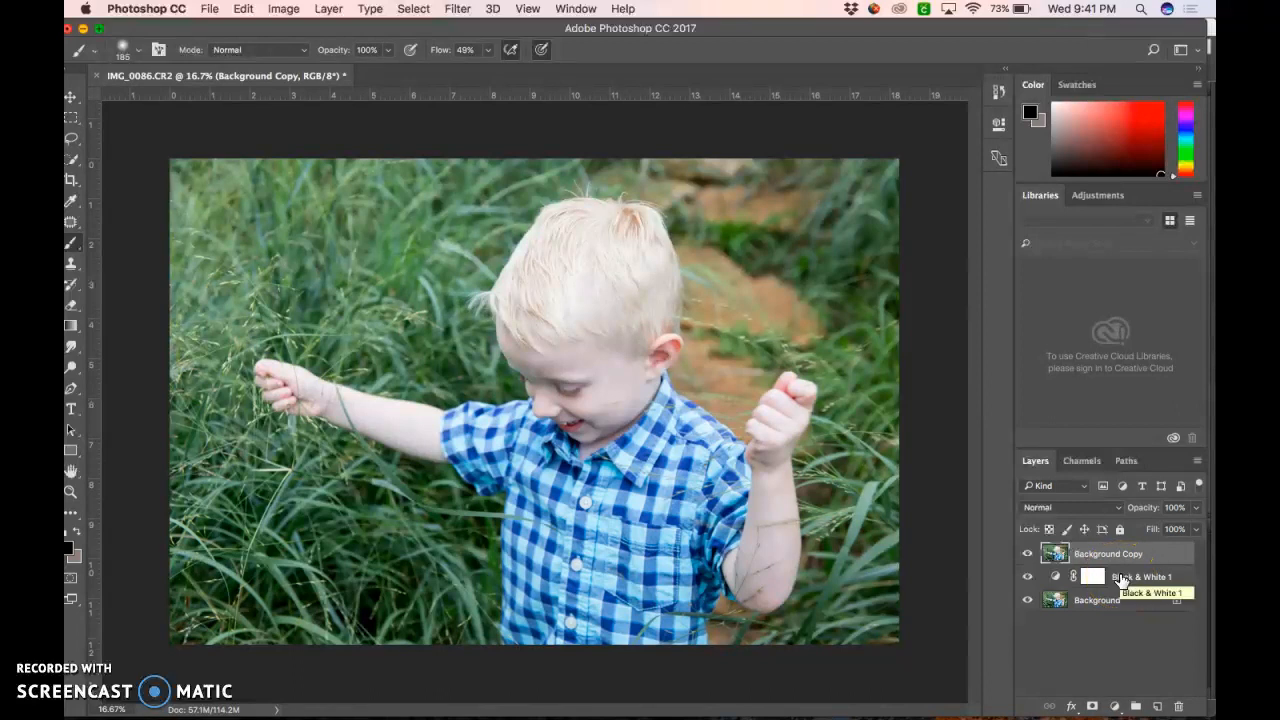
Toggle the Background Copy layer's visibility off and on to compare the image with and without it, leaving it shown.
click(1028, 554)
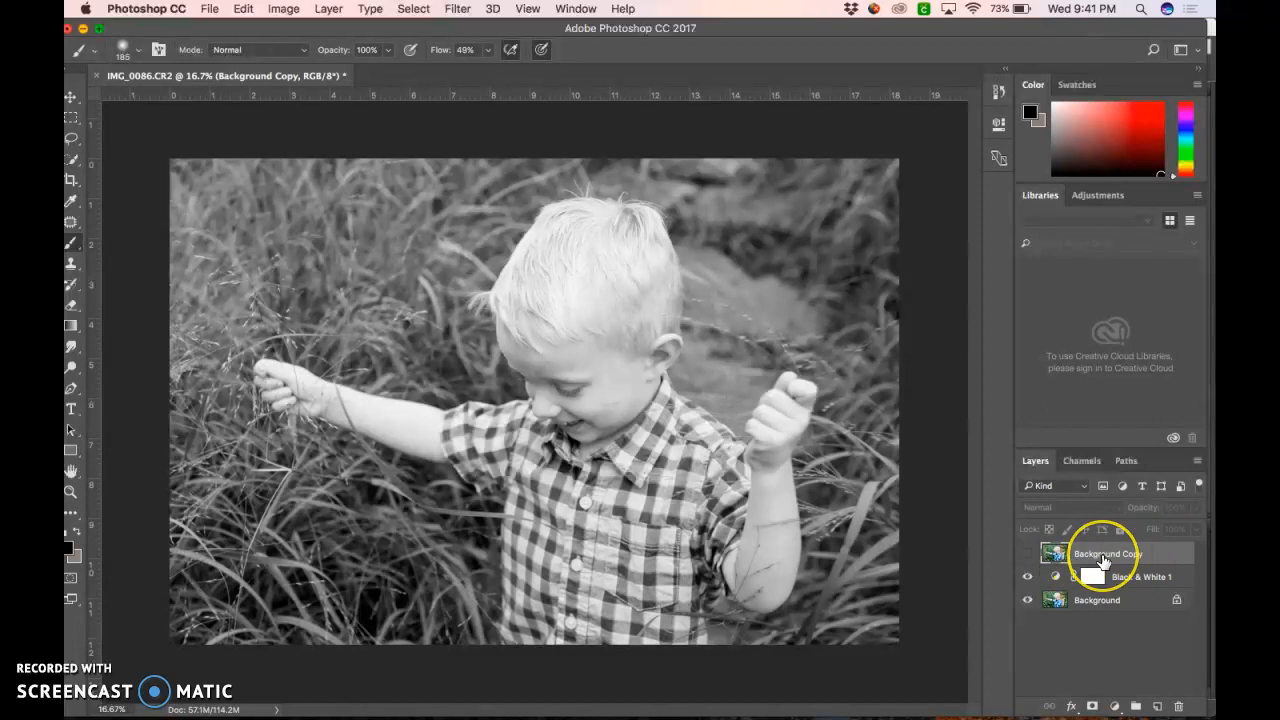
click(1028, 555)
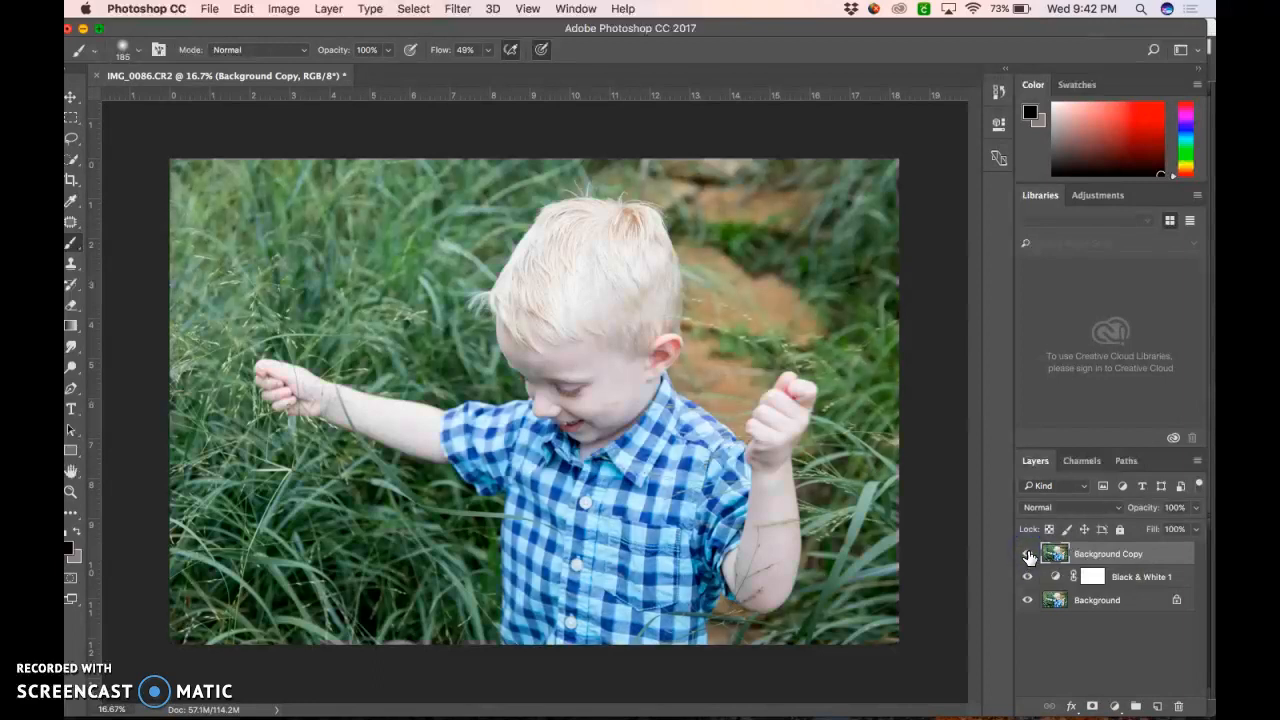
click(1028, 555)
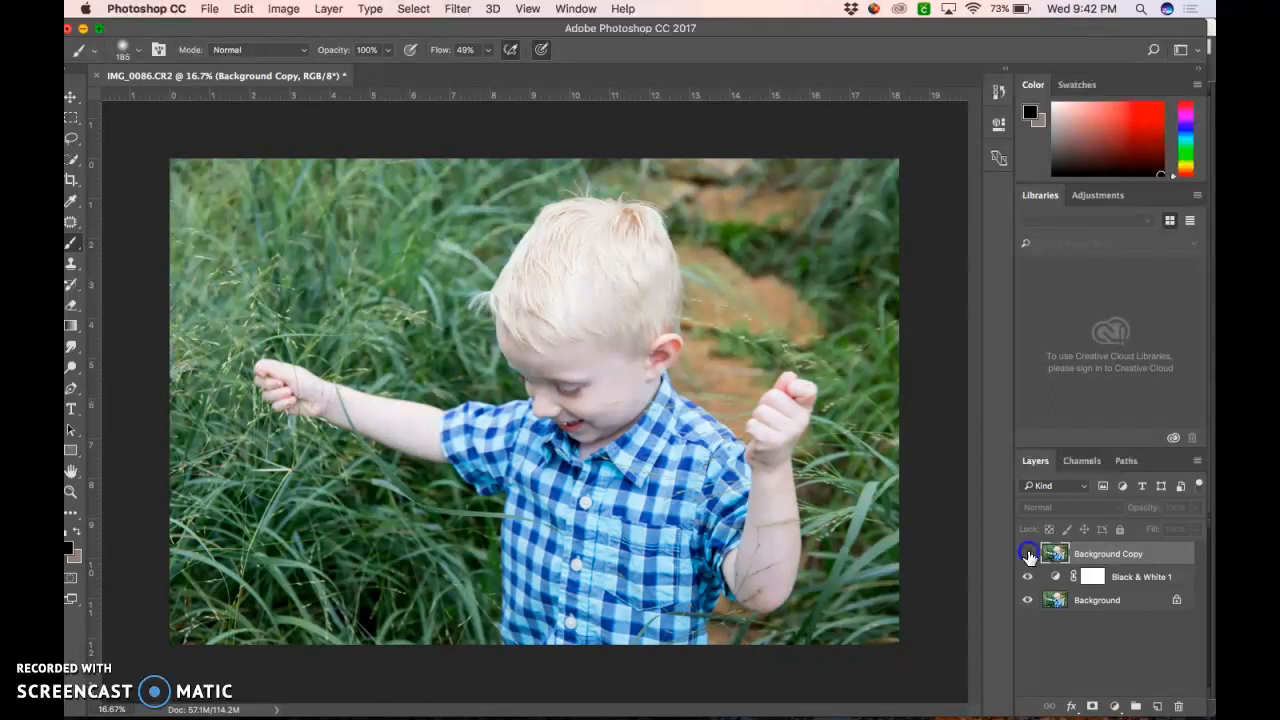
click(1028, 555)
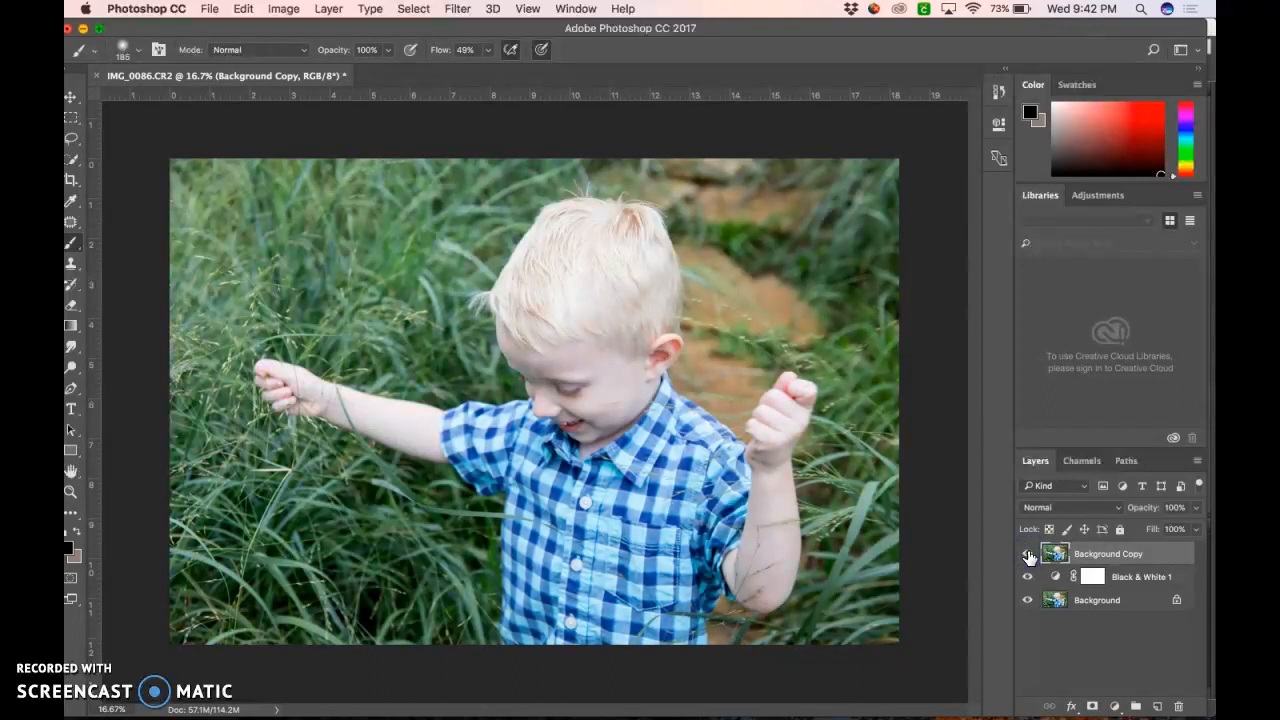
Hide and reshow the Background Copy layer, and move it directly beneath the Black & White 1 adjustment layer.
click(1028, 555)
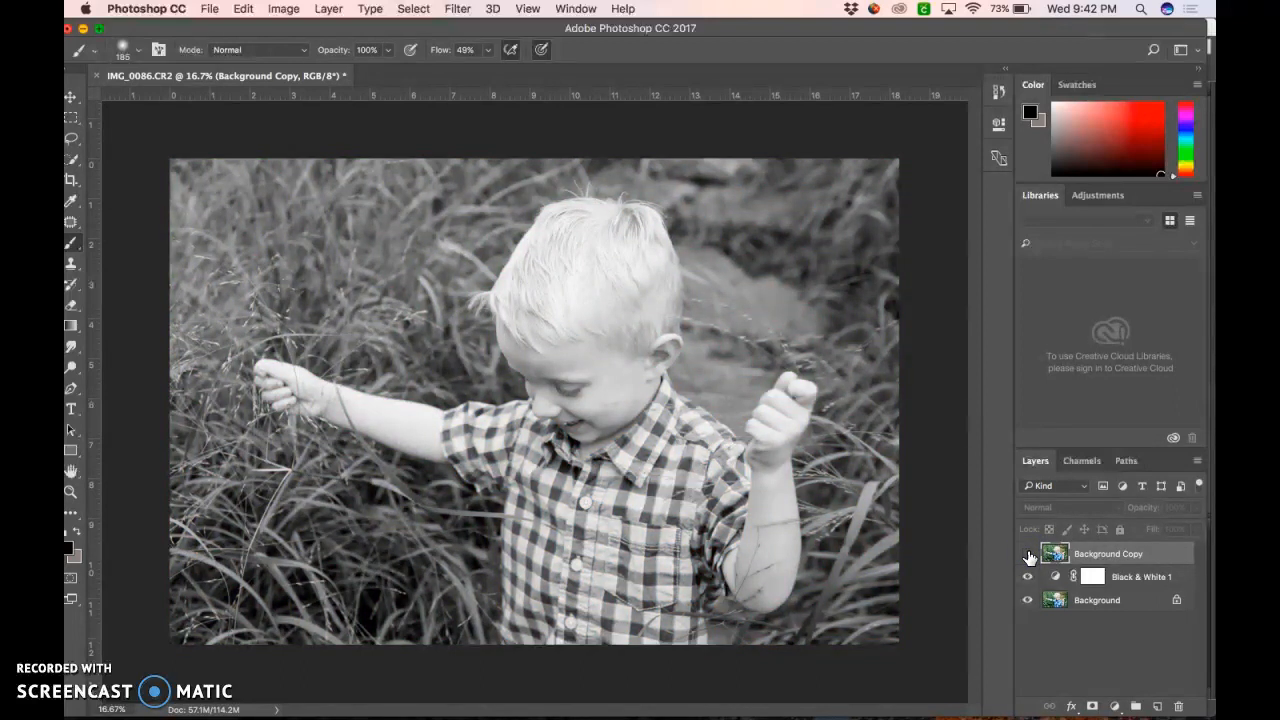
click(1028, 555)
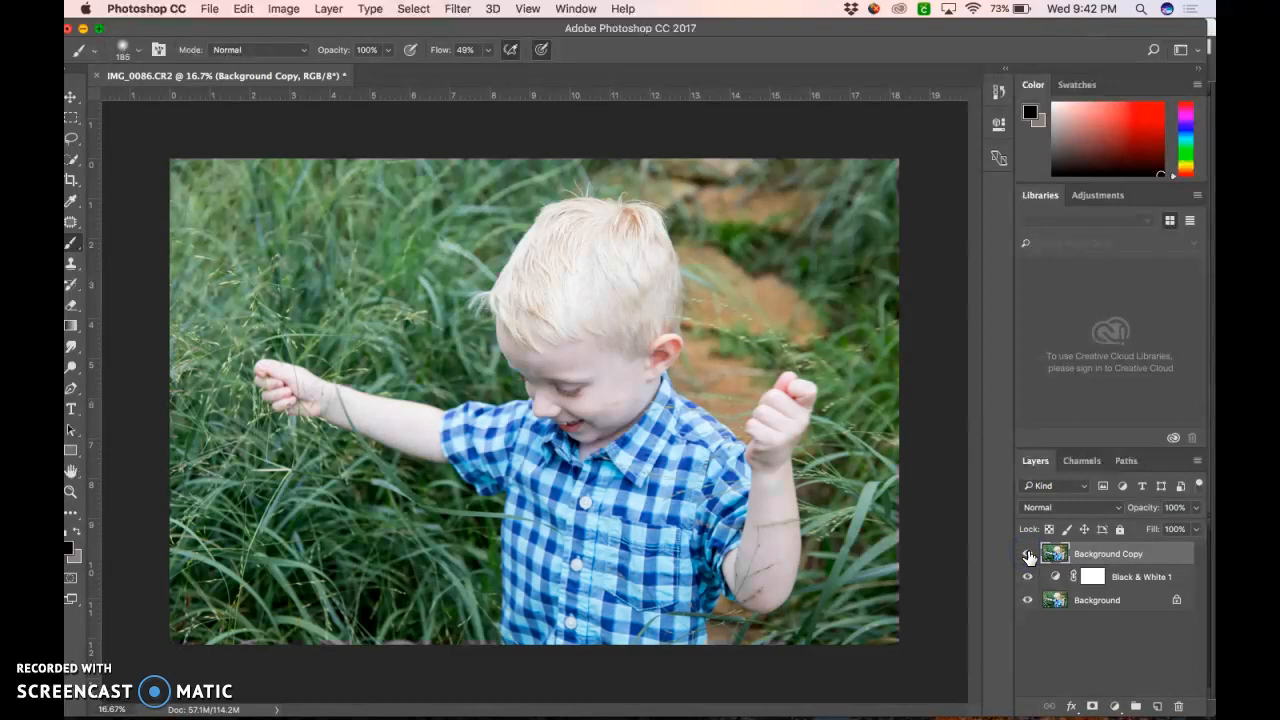
click(1128, 555)
drag(1128, 555, 1126, 580)
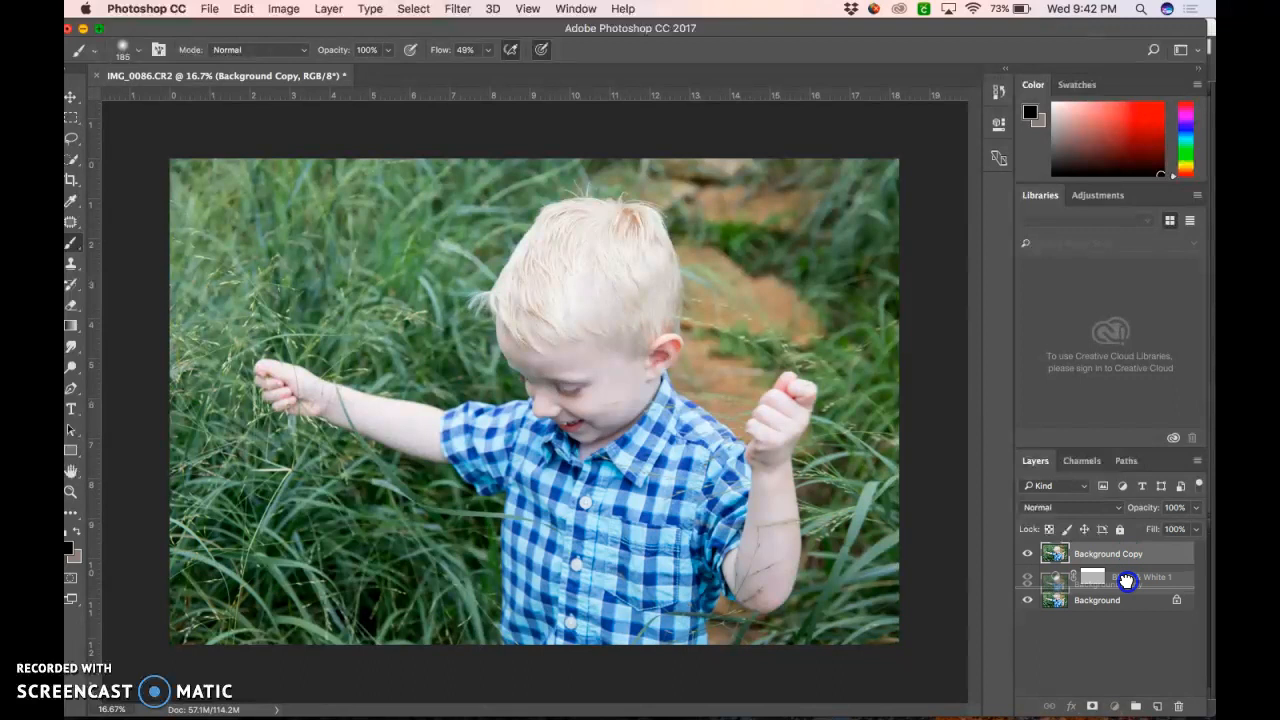
drag(1126, 580, 1126, 580)
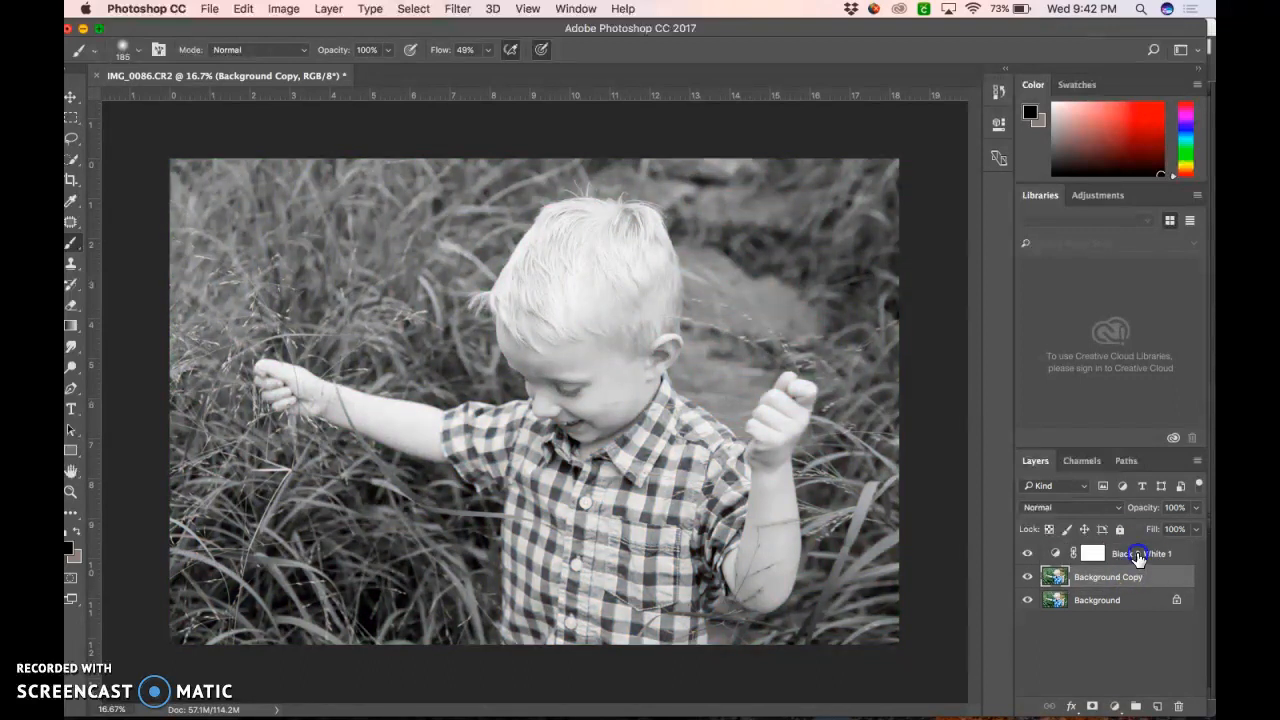
click(1137, 557)
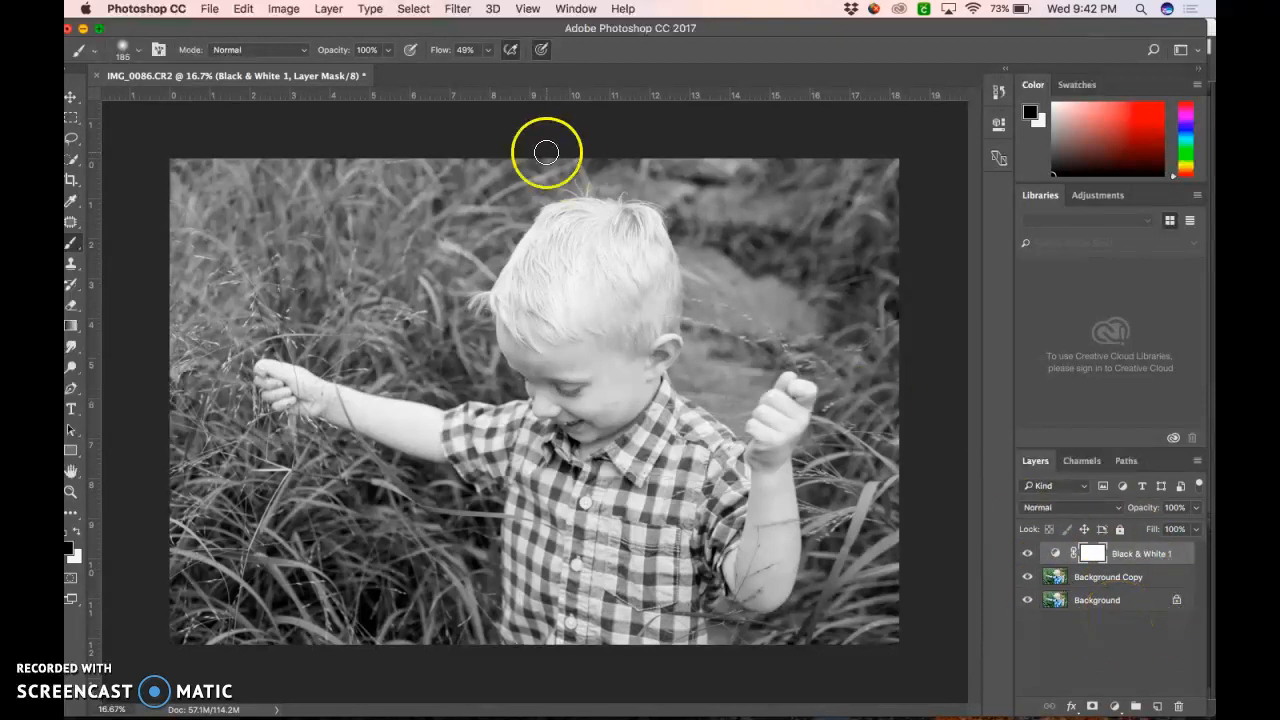
Save the layered document to the Desktop in Photoshop format as "Black and white edit working", with Layers and Maximize Compatibility enabled.
click(212, 9)
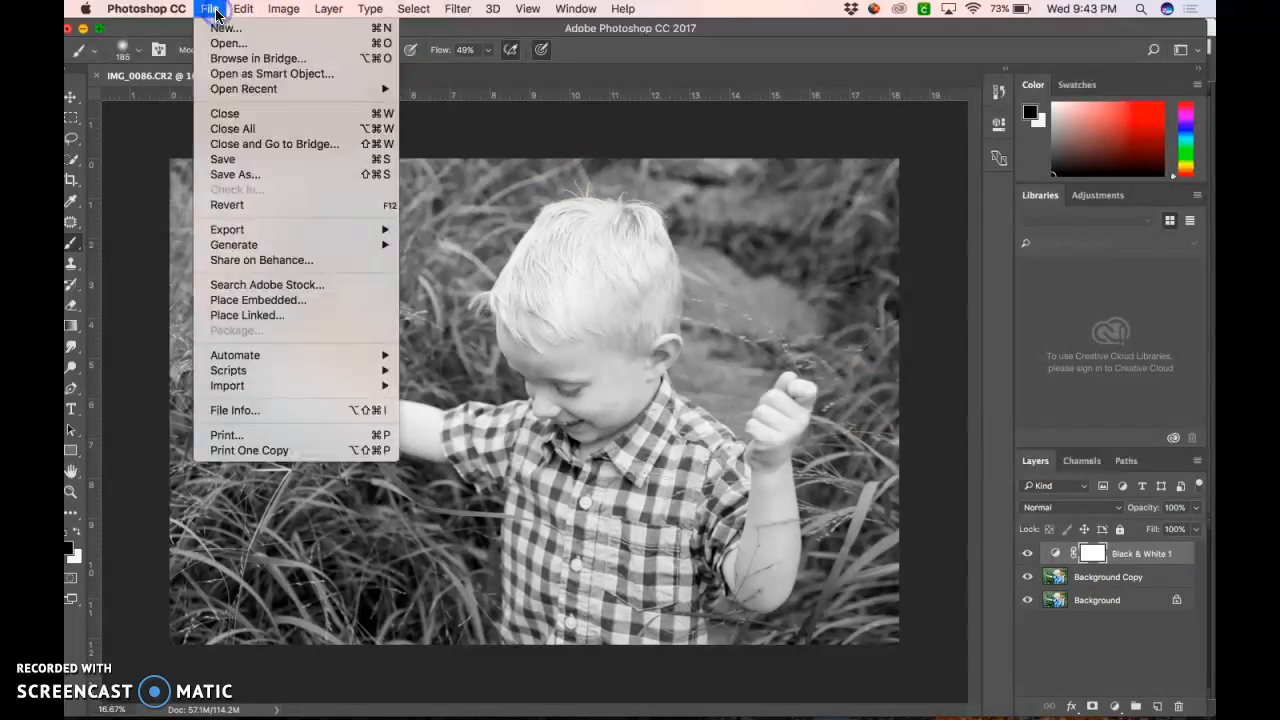
click(229, 175)
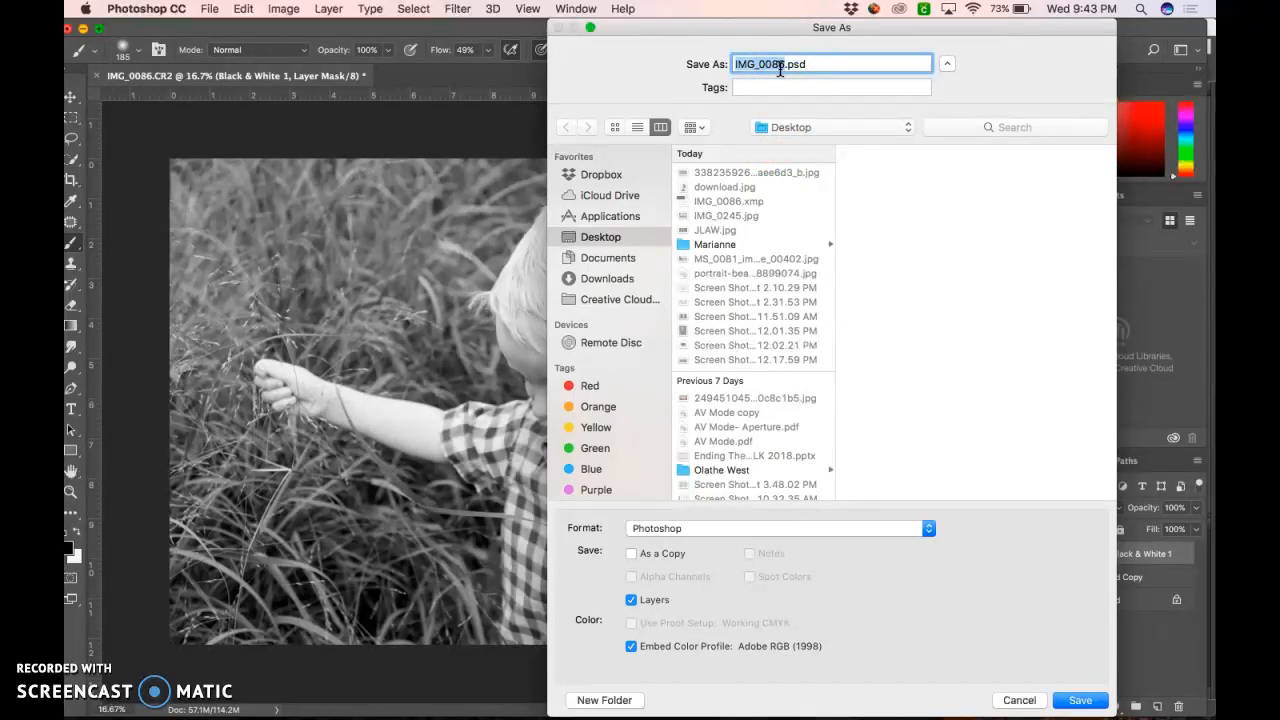
key(BackSpace)
text(Black and white edit working)
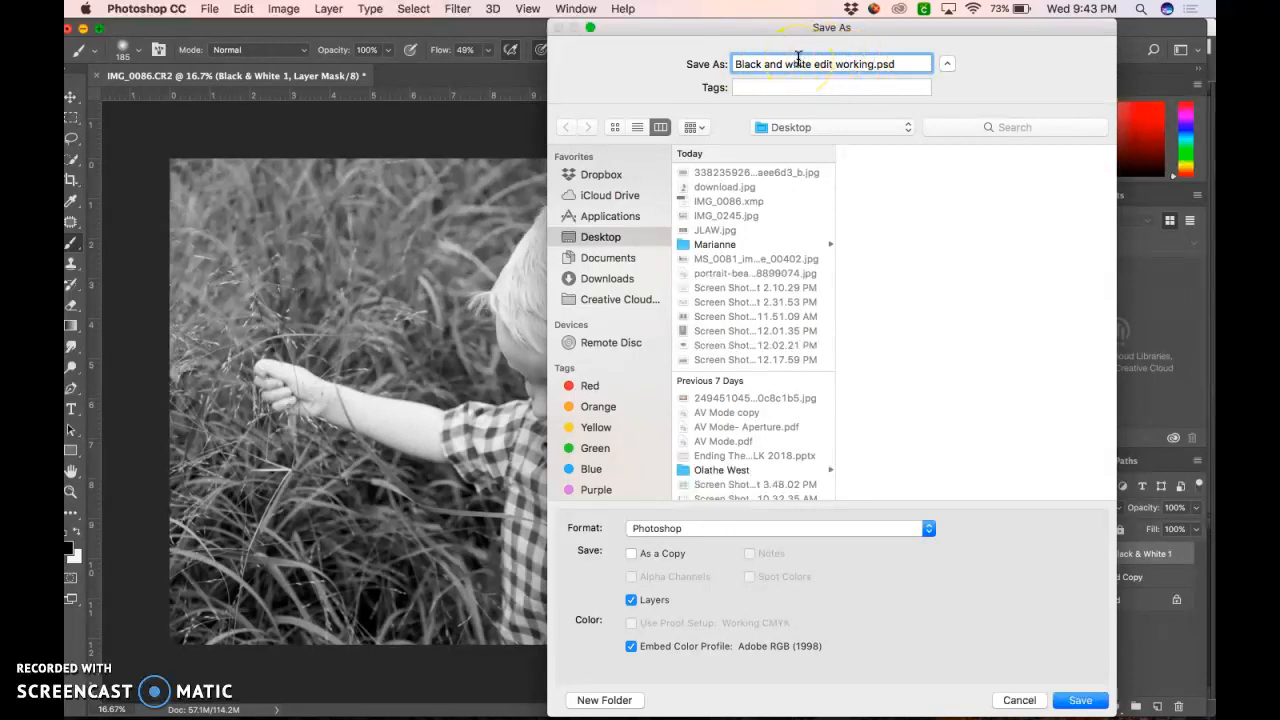
click(1088, 704)
click(1085, 700)
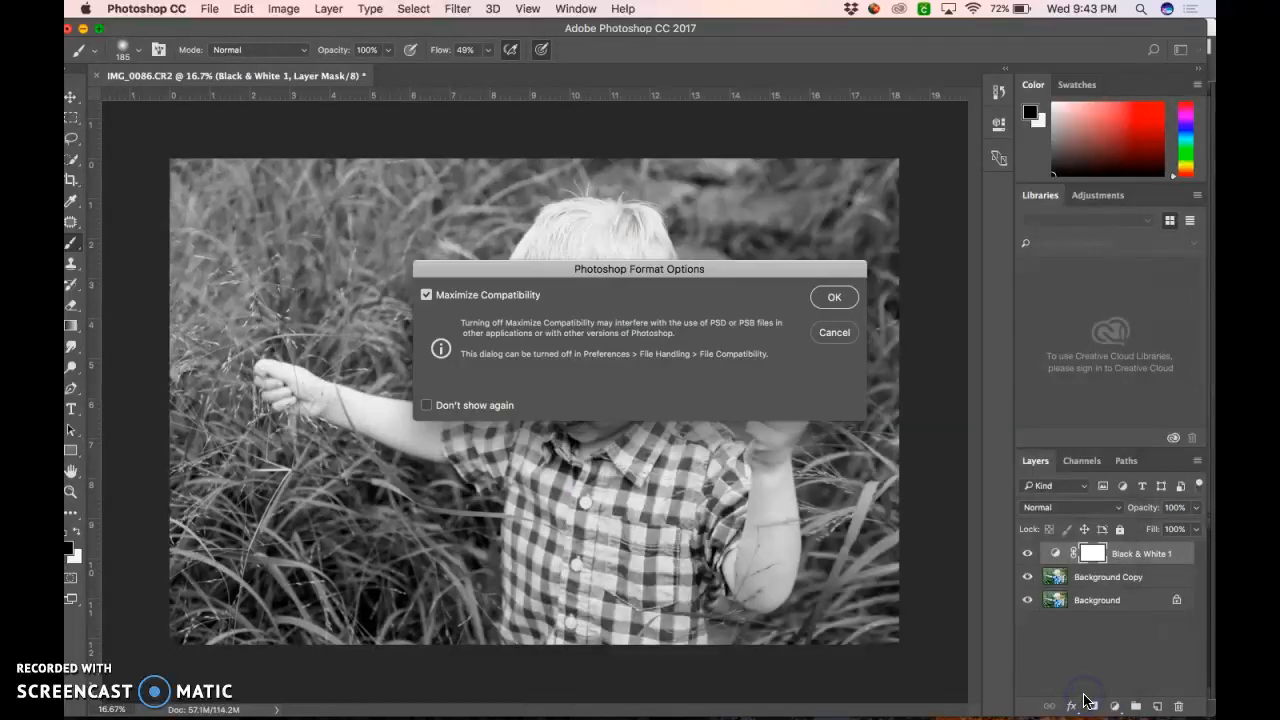
click(826, 298)
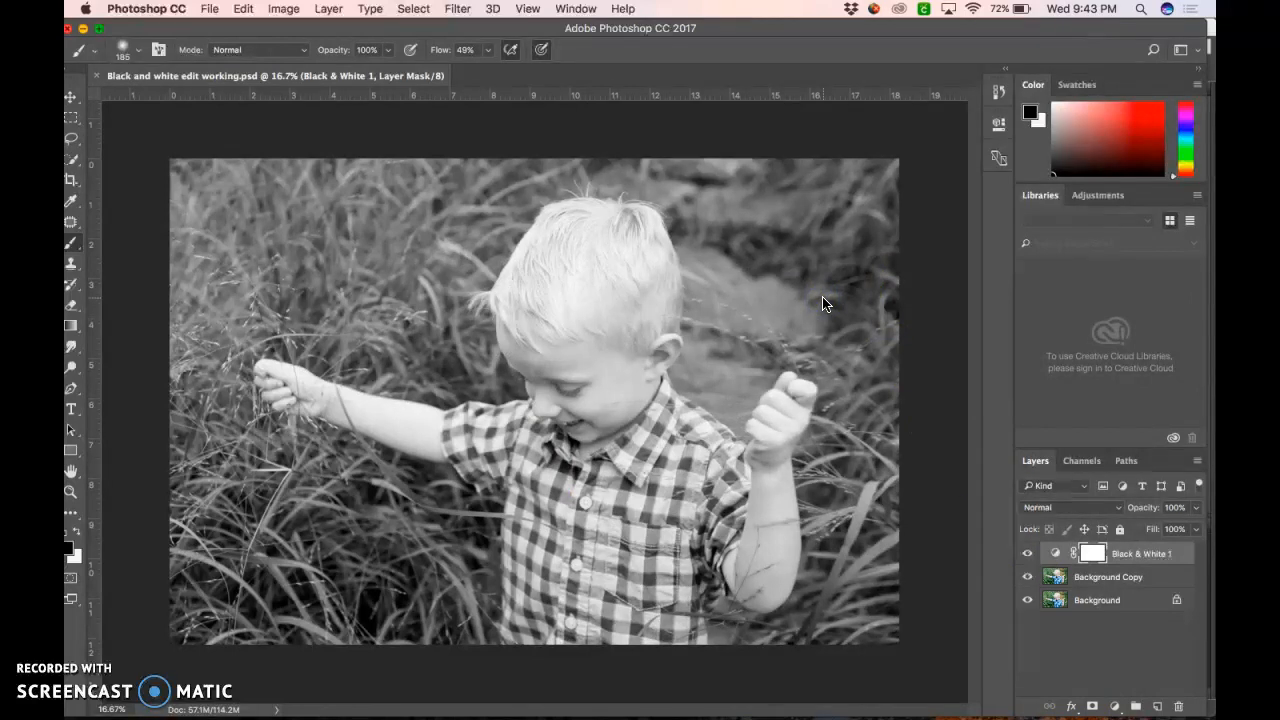
click(212, 9)
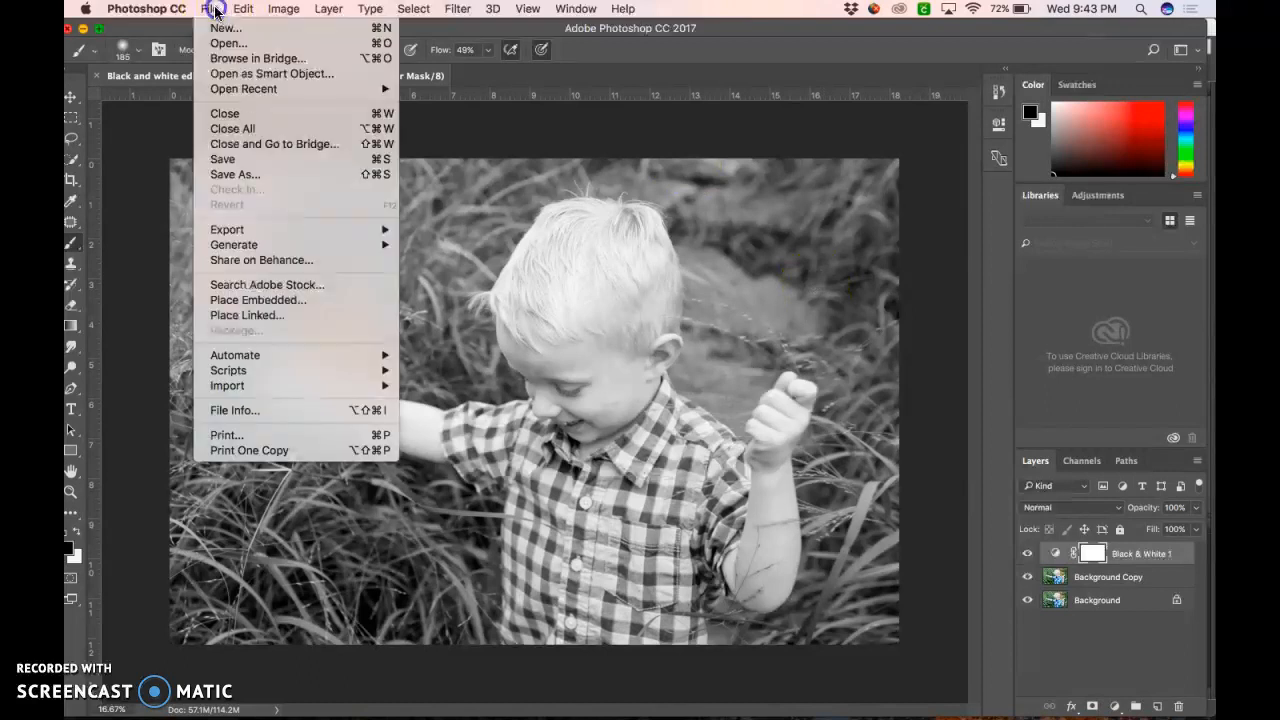
click(244, 174)
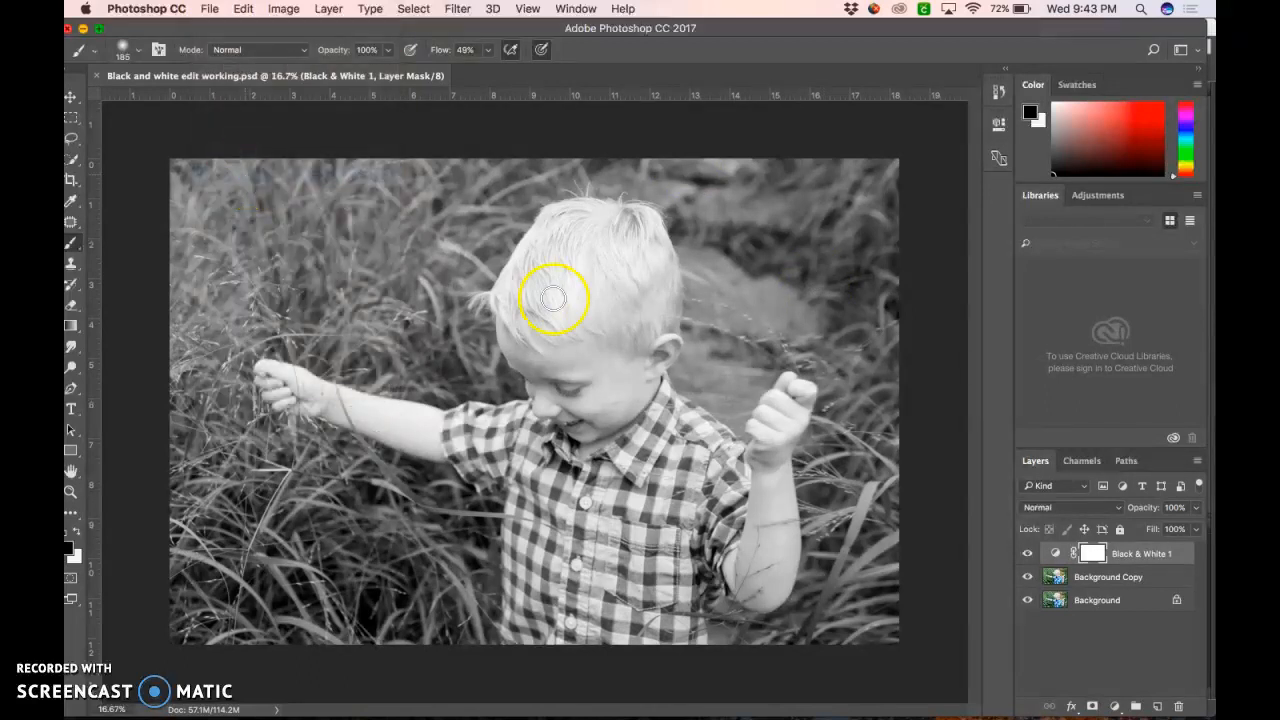
click(734, 532)
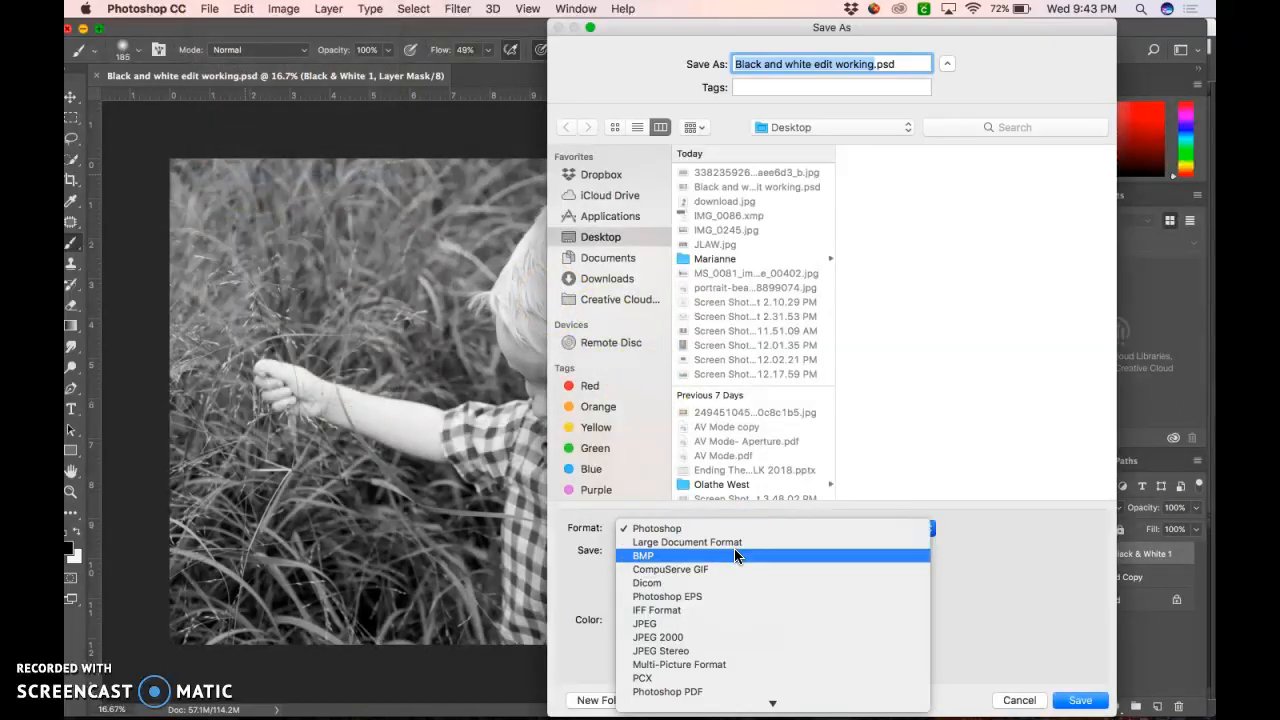
click(645, 623)
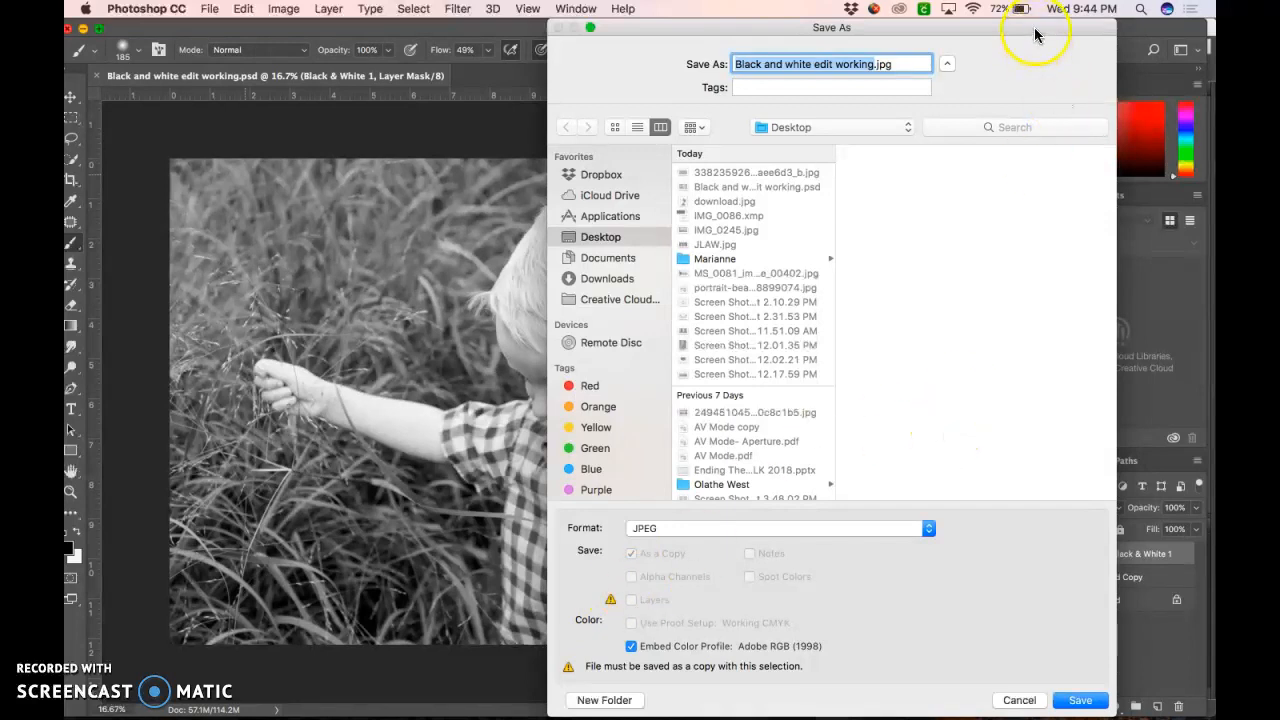
drag(1105, 28, 844, 28)
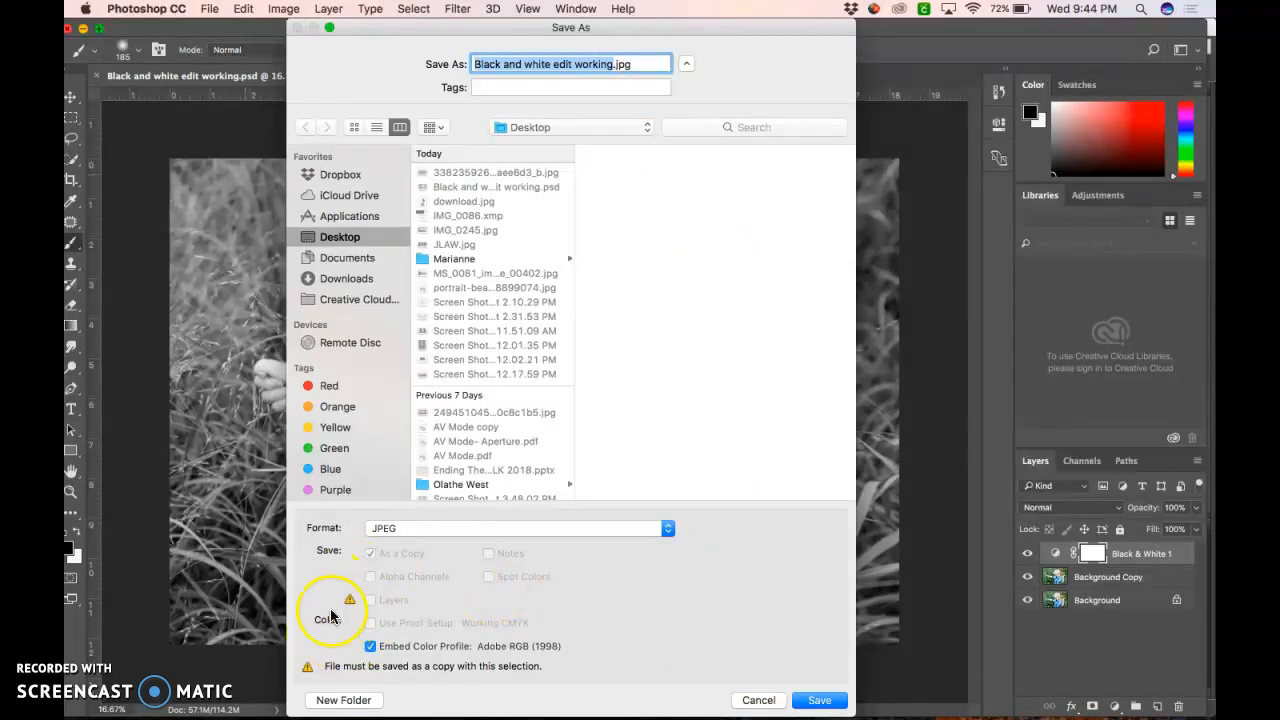
click(758, 700)
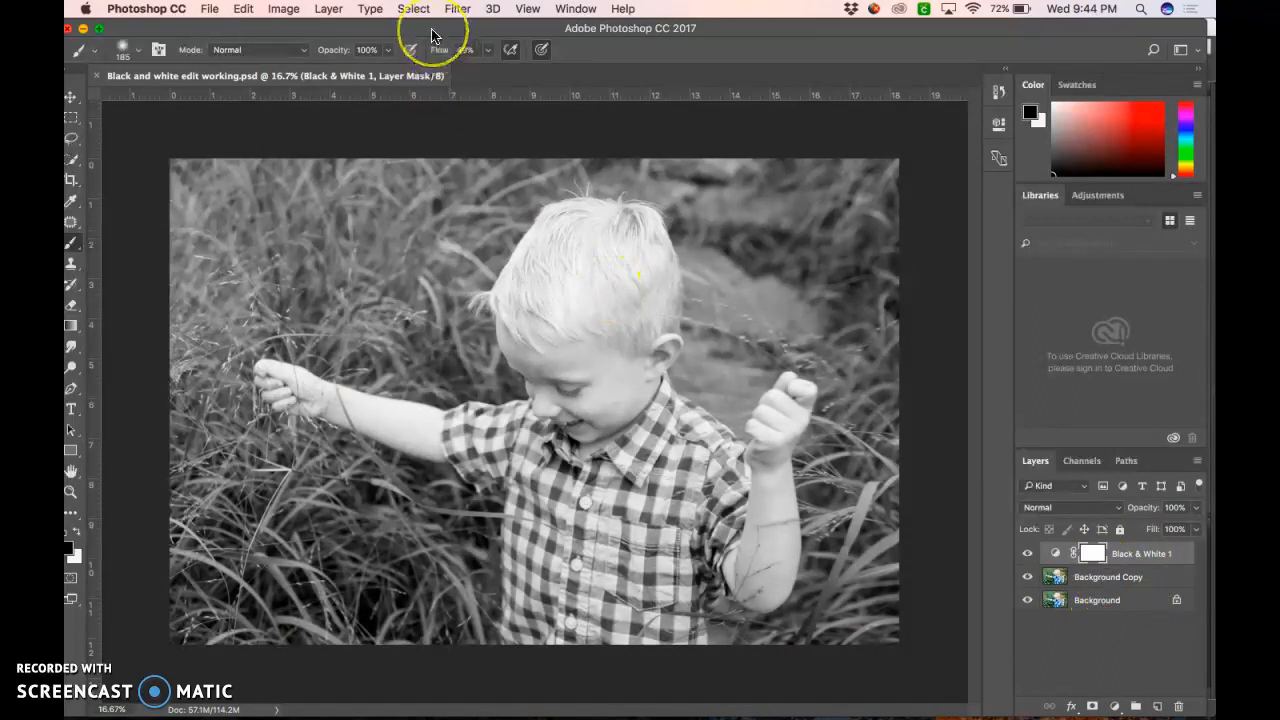
Flatten the image so all layers merge into a single Background layer.
click(328, 9)
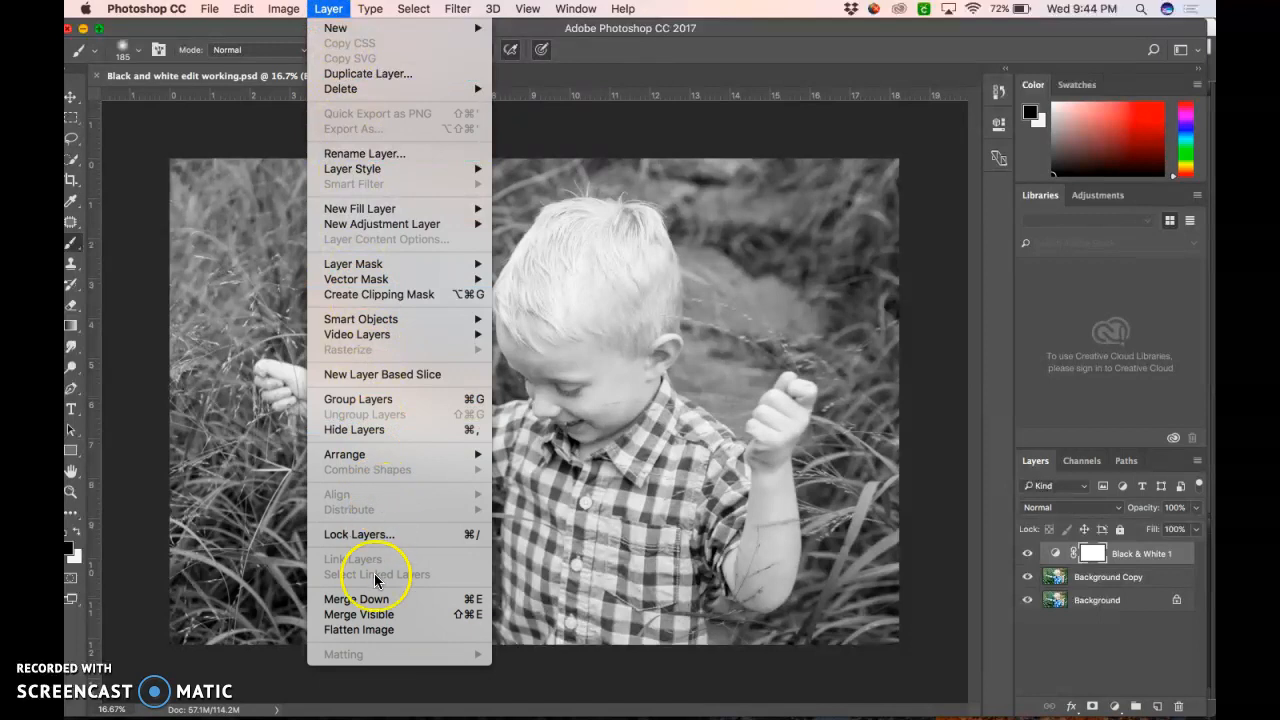
click(376, 632)
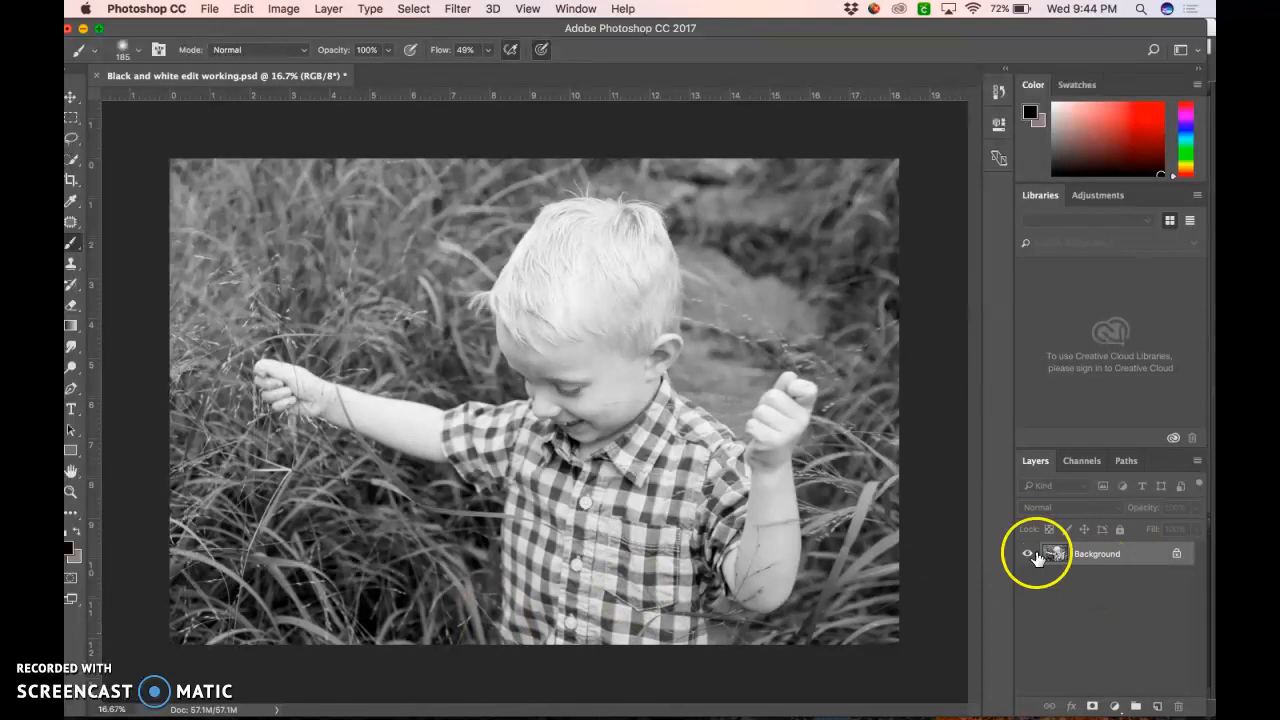
Set up saving the flattened image to the Desktop in JPEG format under the name "Black and white edit final".
click(210, 9)
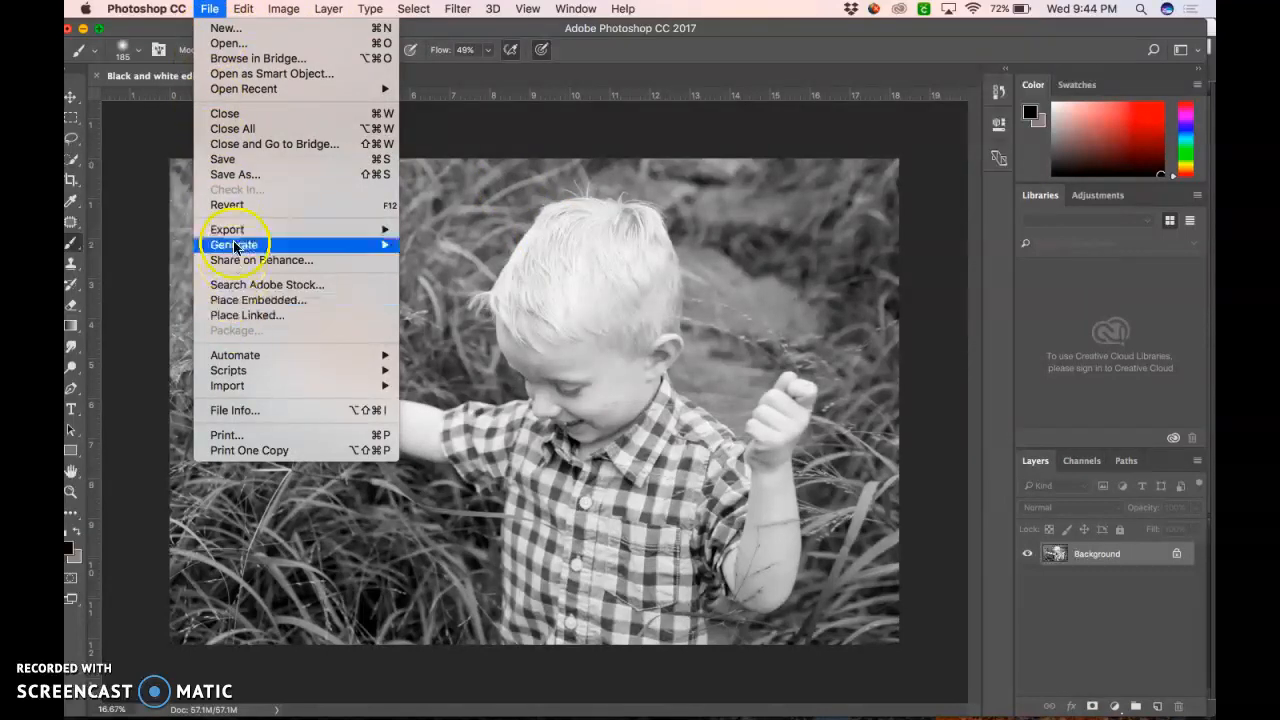
click(243, 174)
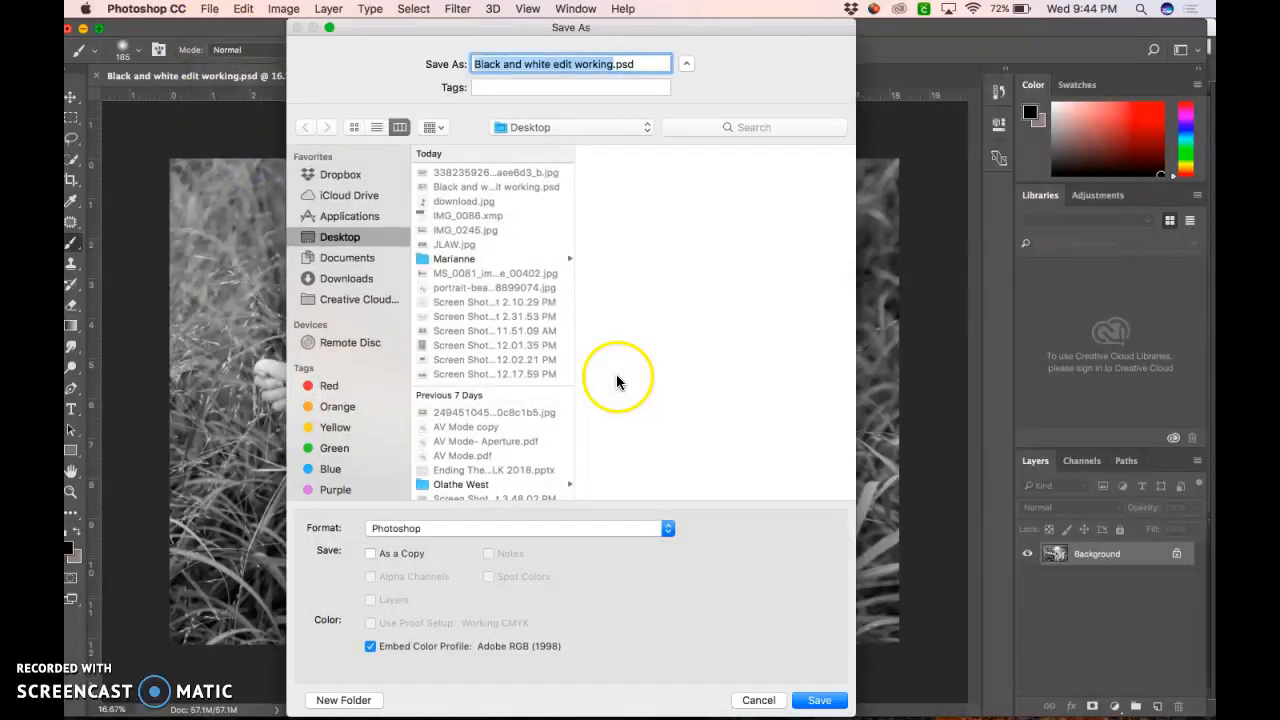
click(611, 533)
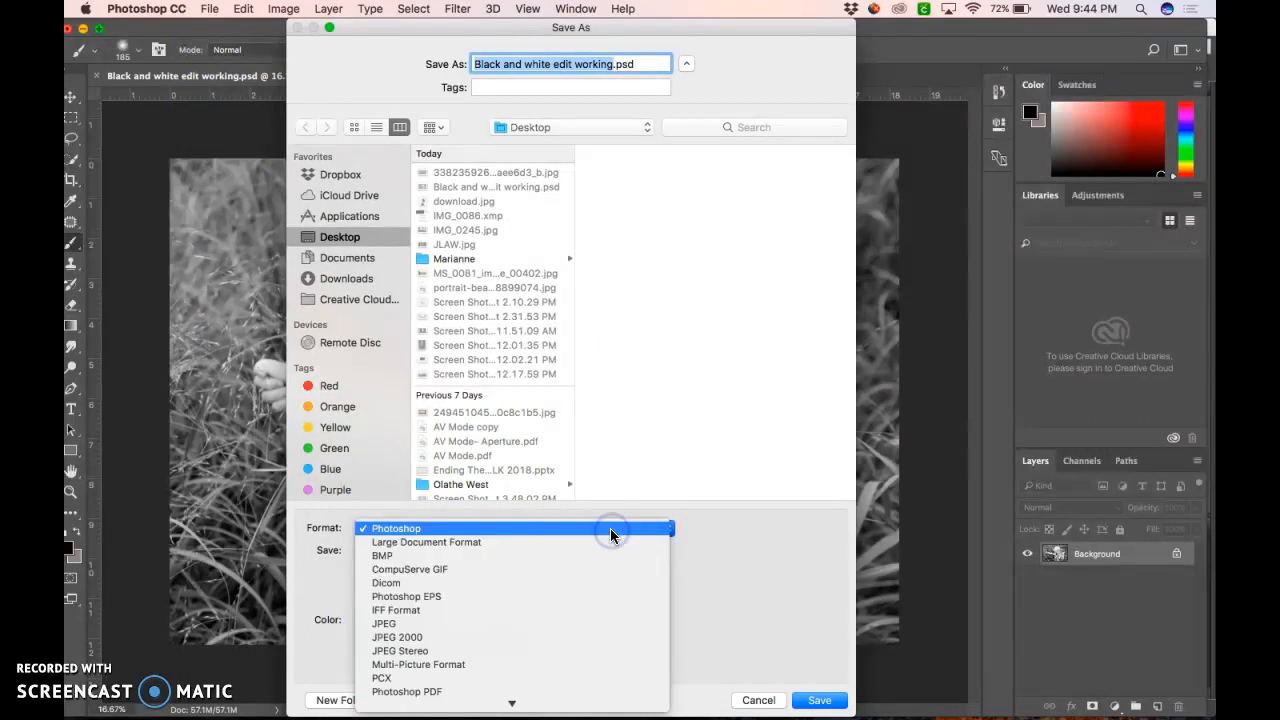
click(535, 623)
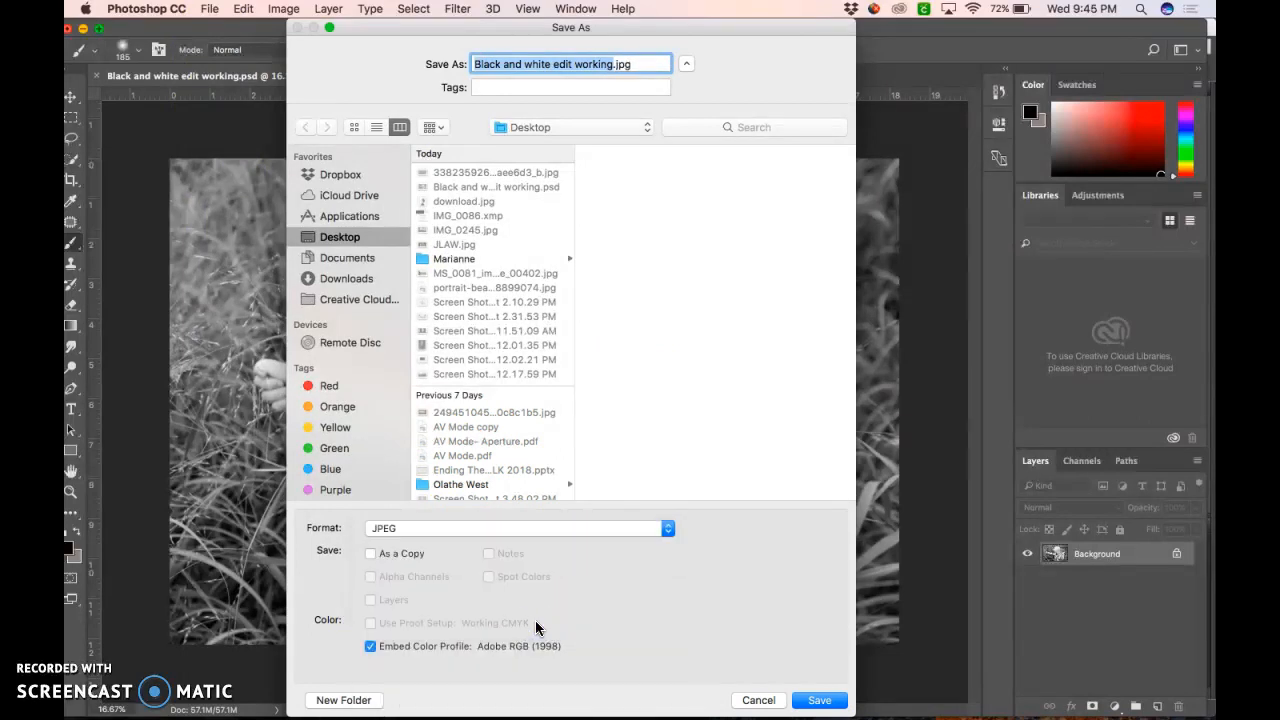
click(611, 64)
key(BackSpace)
key(BackSpace)
key(BackSpace)
key(BackSpace)
key(BackSpace)
key(BackSpace)
key(BackSpace)
text(final)
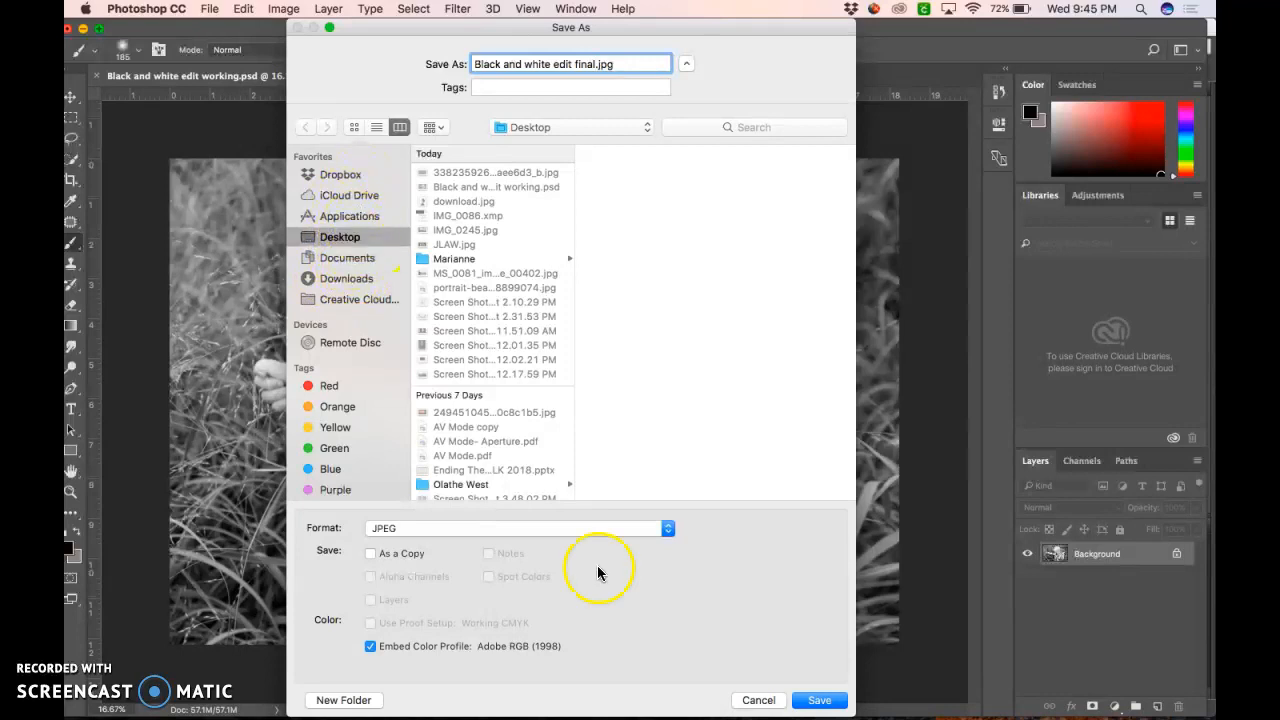
Save the JPEG at quality 12 (Maximum) with the Baseline ("Standard") option, and close the document.
click(819, 702)
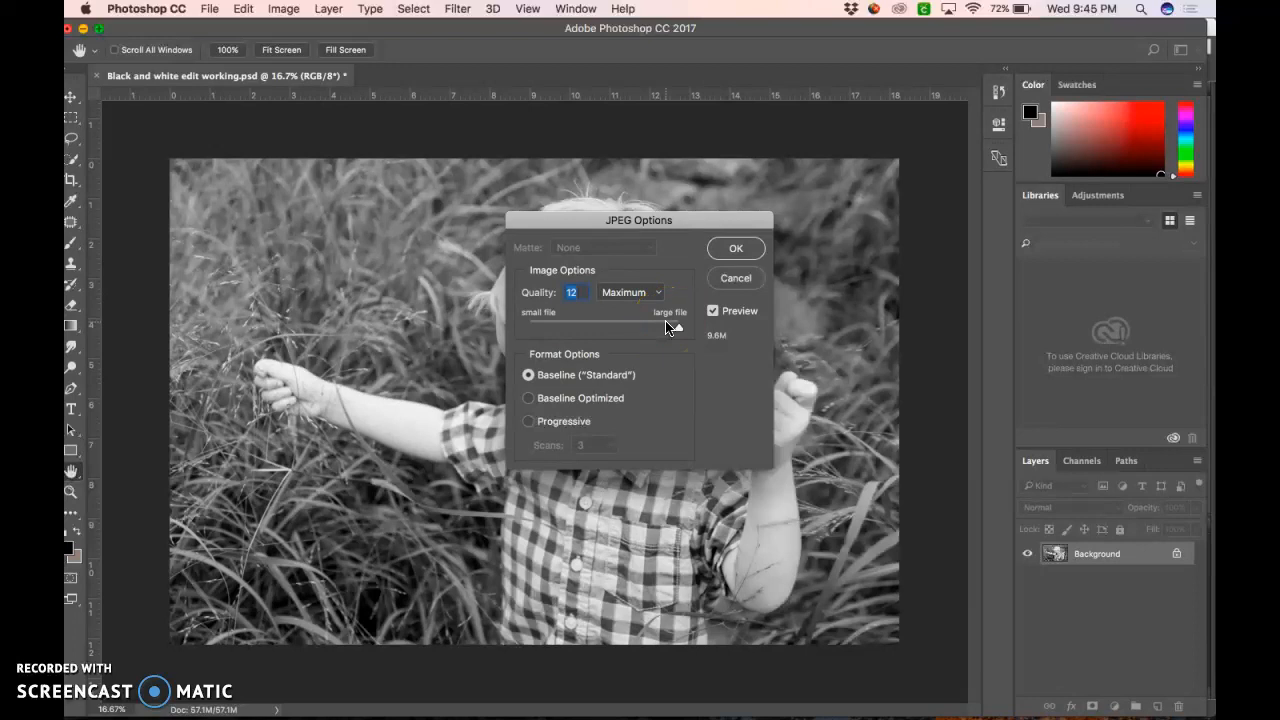
click(738, 251)
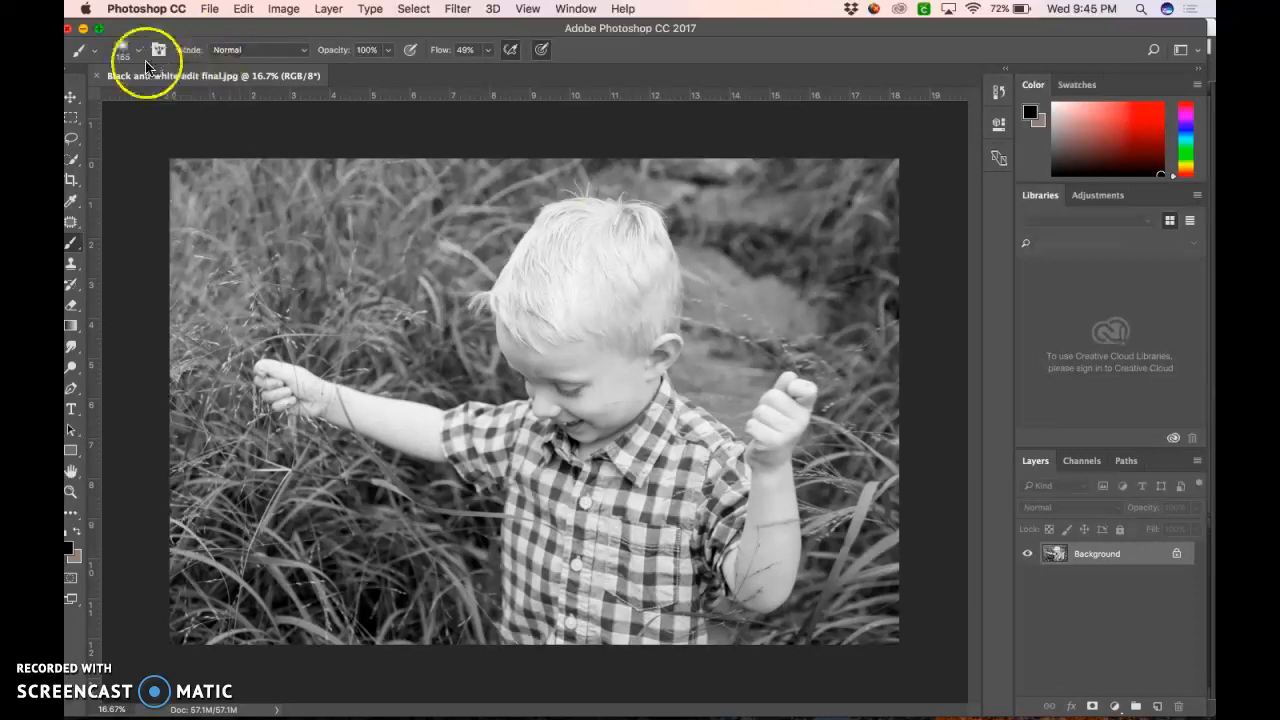
click(98, 77)
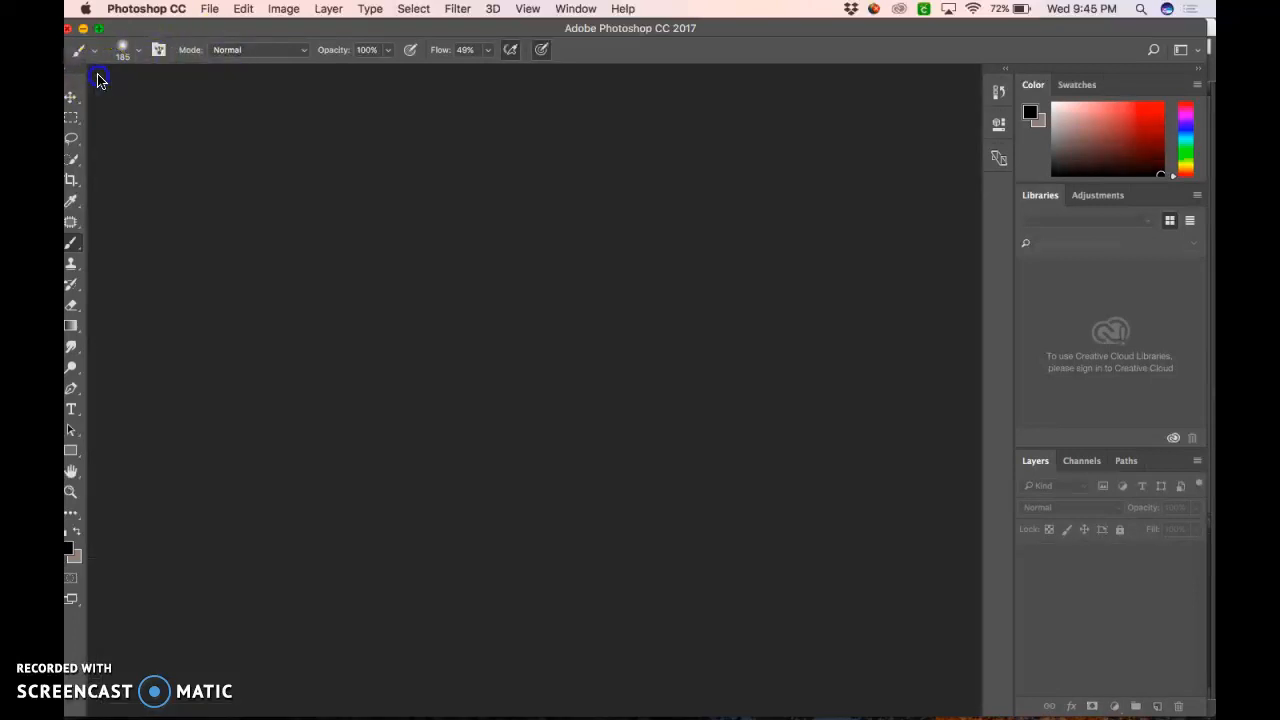